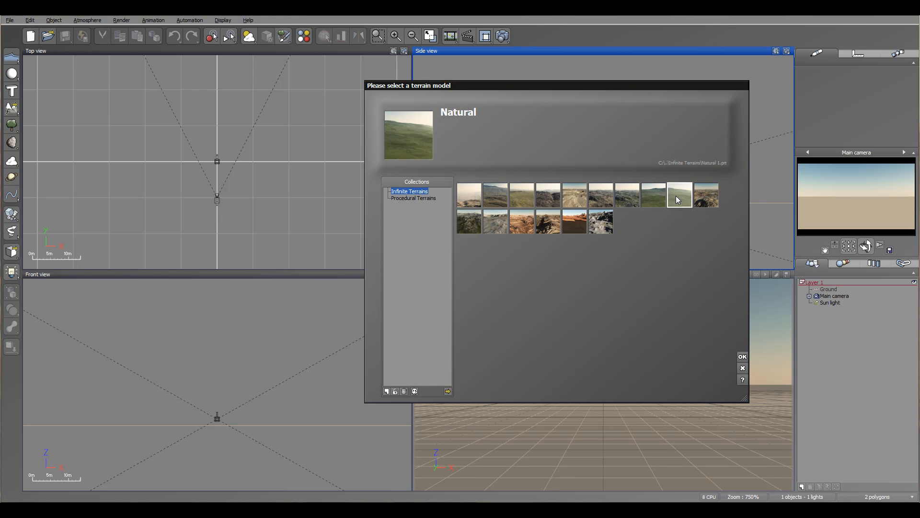
# Create the Natural infinite terrain, discarding the existing ground plane and adding the hidden sea level object
pyautogui.click(742, 357)
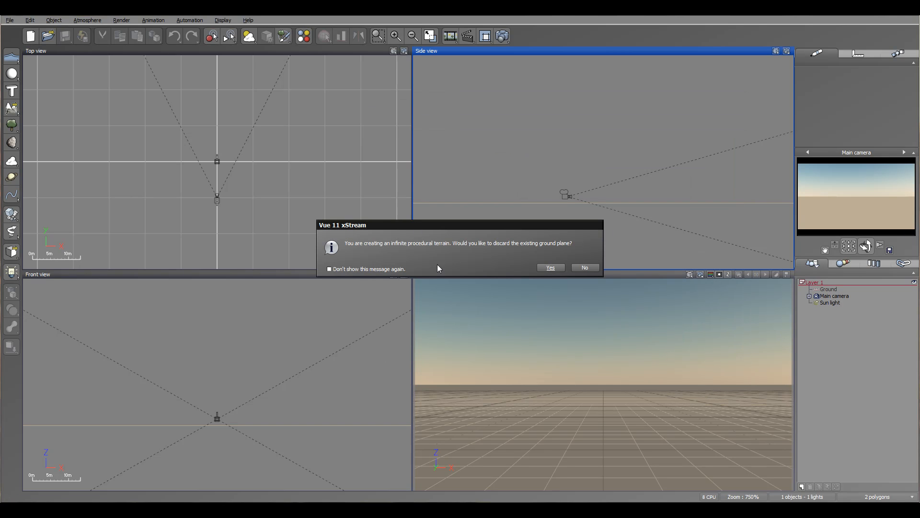
pyautogui.click(551, 267)
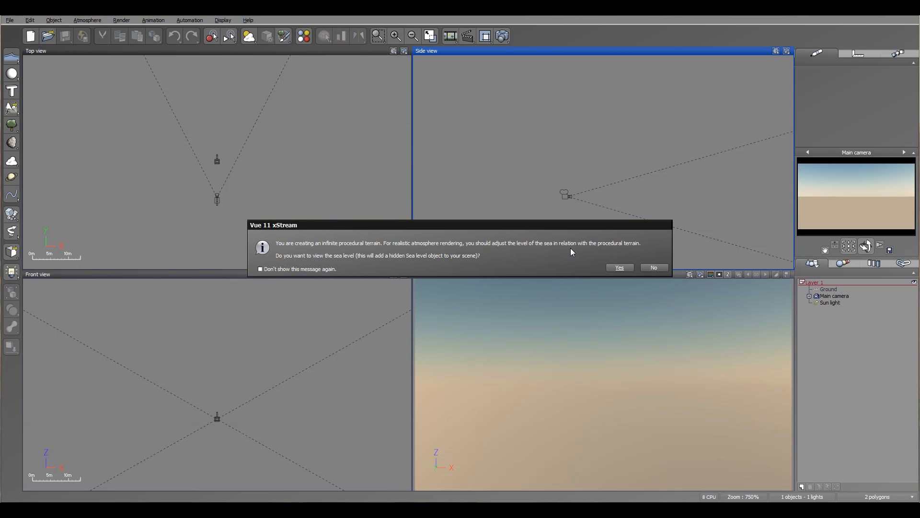
pyautogui.click(623, 269)
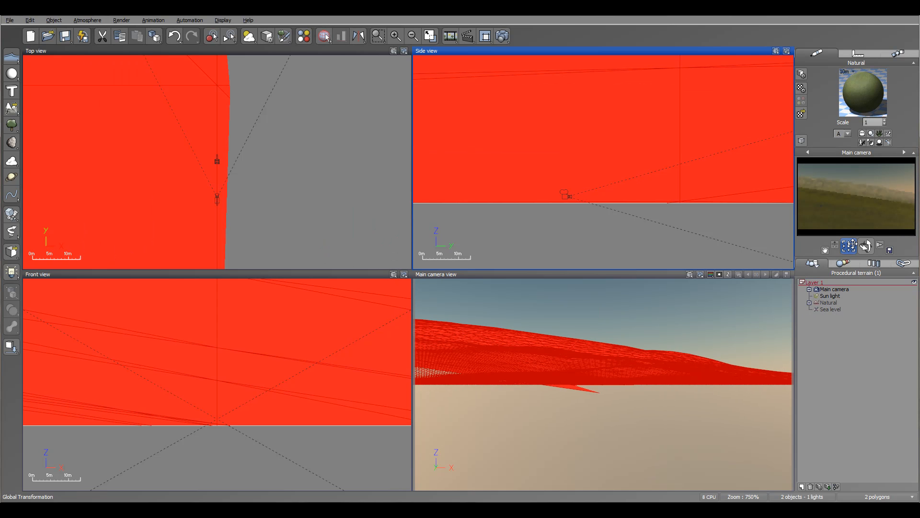
# Raise the main camera to a height of about 17.2 m and slightly adjust its viewing direction
pyautogui.click(834, 289)
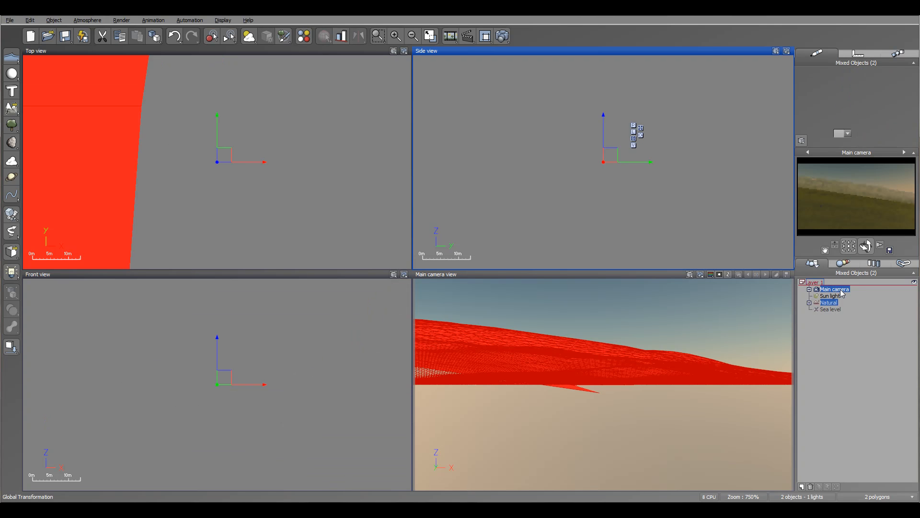
pyautogui.scroll(-10, 636, 185)
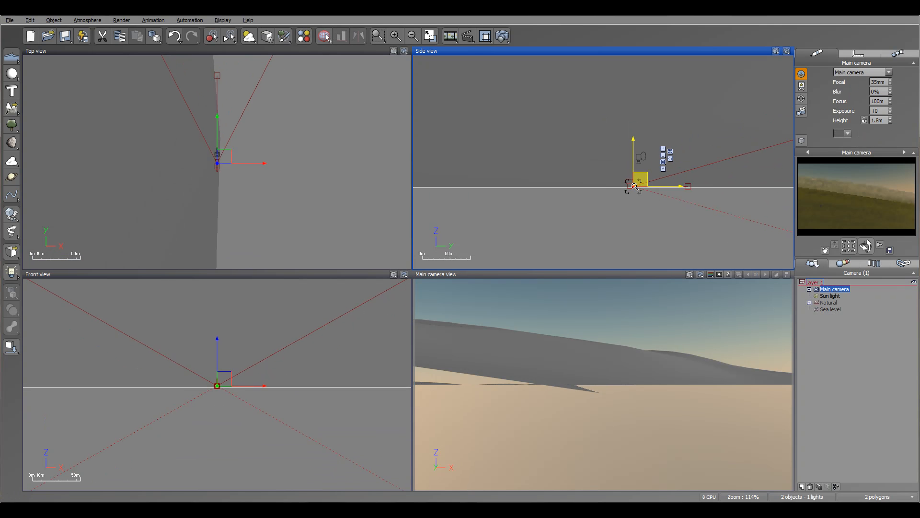
pyautogui.scroll(2, 636, 185)
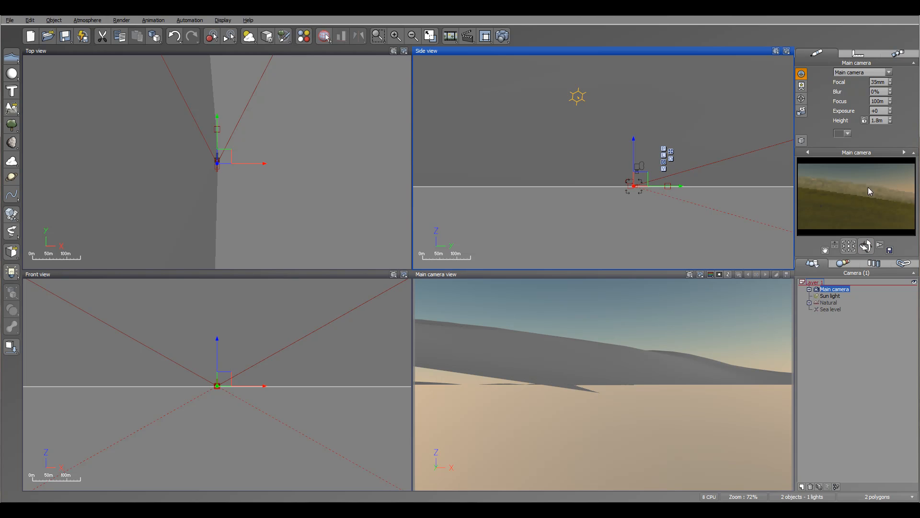
pyautogui.scroll(6, 659, 180)
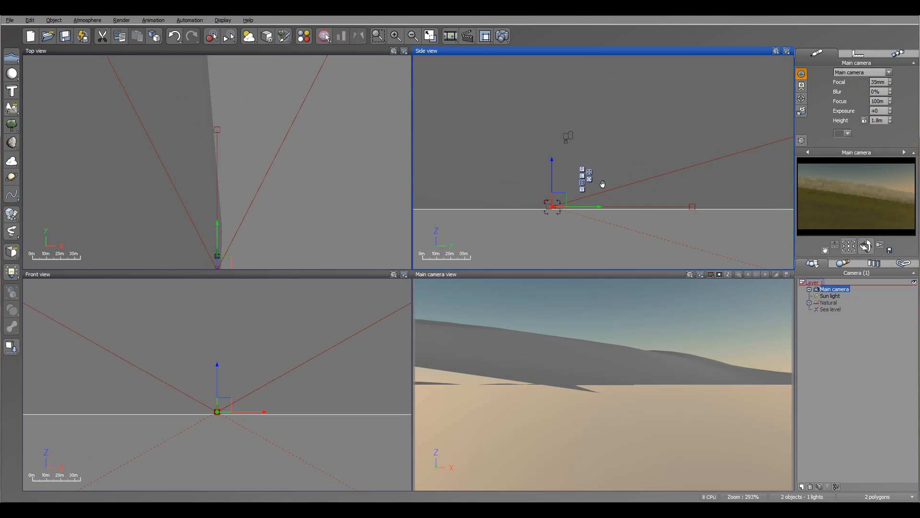
pyautogui.moveTo(608, 182); pyautogui.dragTo(621, 169)
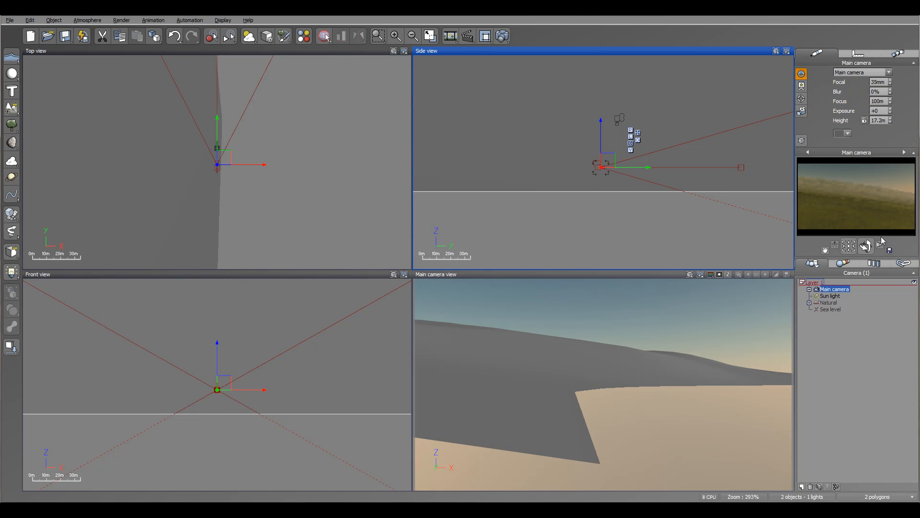
pyautogui.moveTo(869, 247)
pyautogui.mouseDown()
pyautogui.moveTo(868, 260)
pyautogui.moveTo(861, 239)
pyautogui.mouseUp()
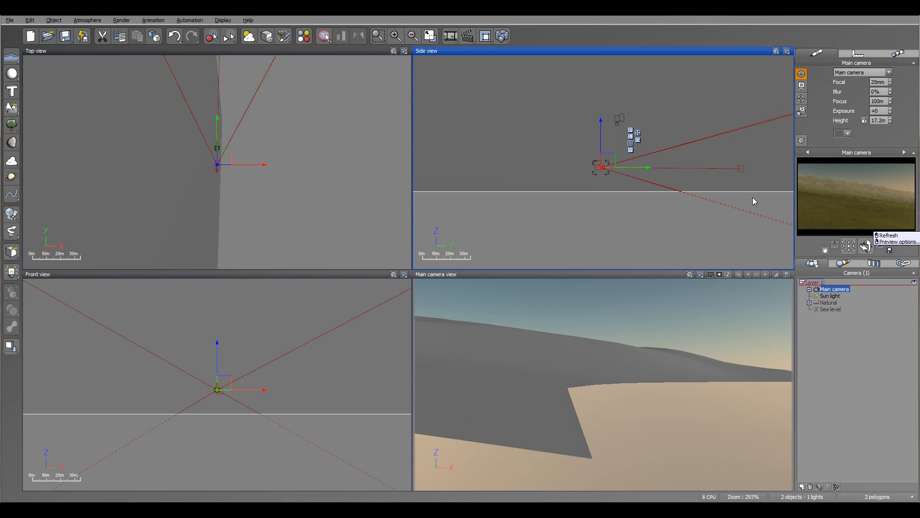
pyautogui.scroll(4, 632, 186)
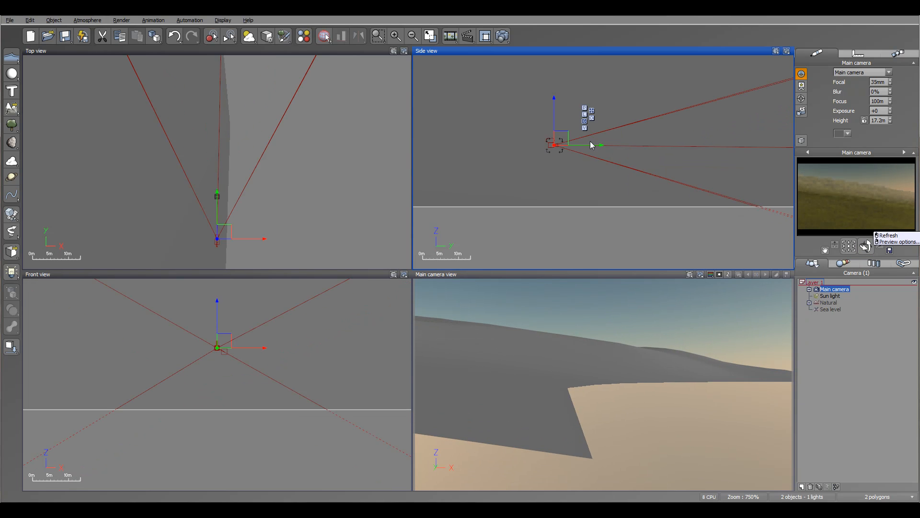
# Replace the Natural terrain with the Default preset from the Infinite Terrains collection
pyautogui.click(829, 302)
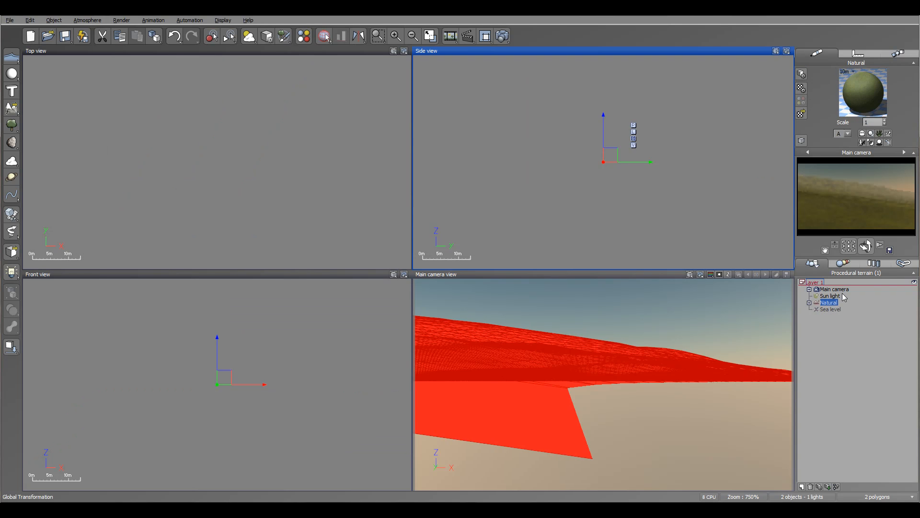
pyautogui.press('Delete')
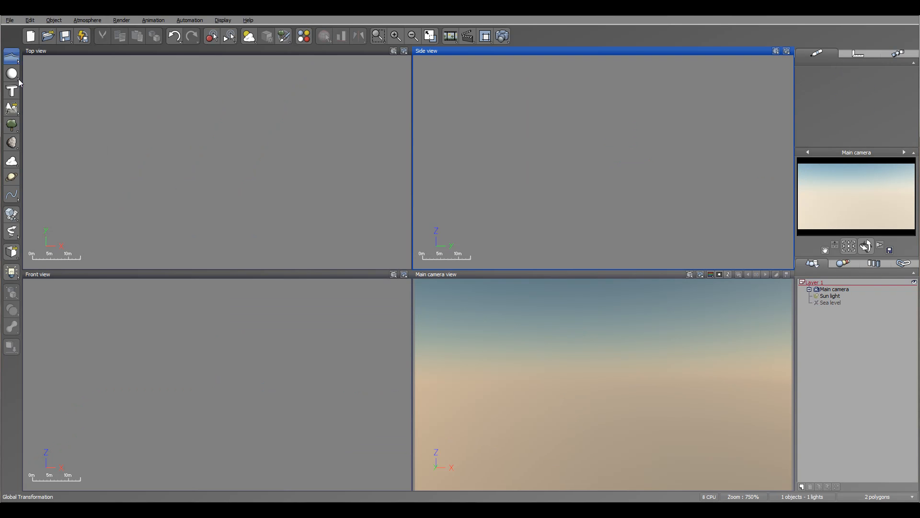
pyautogui.moveTo(16, 113); pyautogui.dragTo(60, 109)
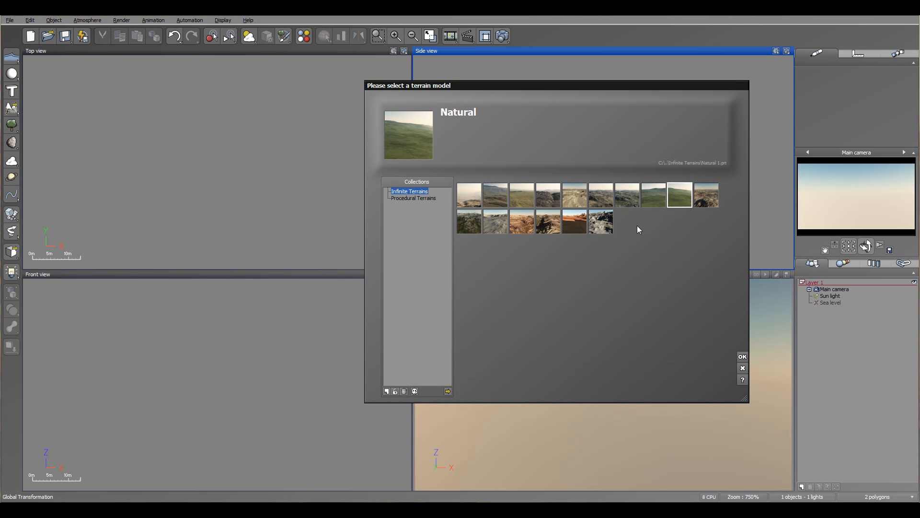
pyautogui.click(470, 223)
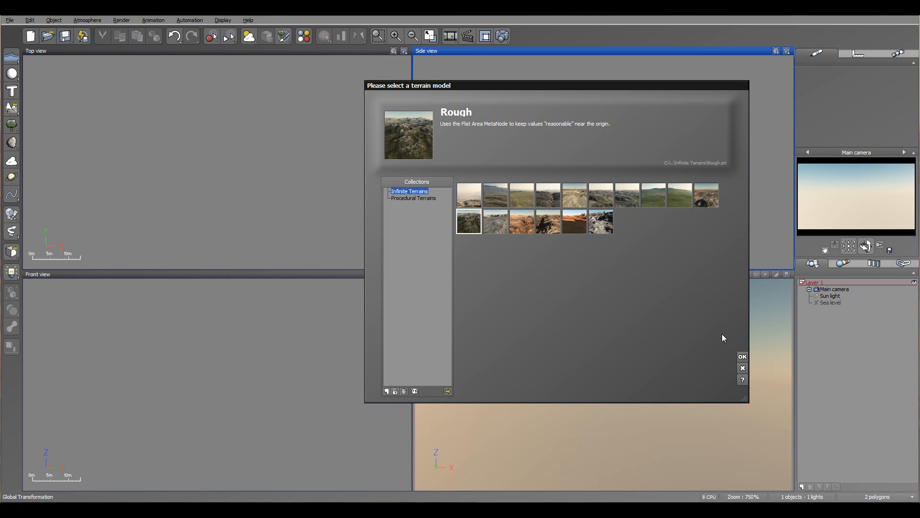
pyautogui.click(631, 199)
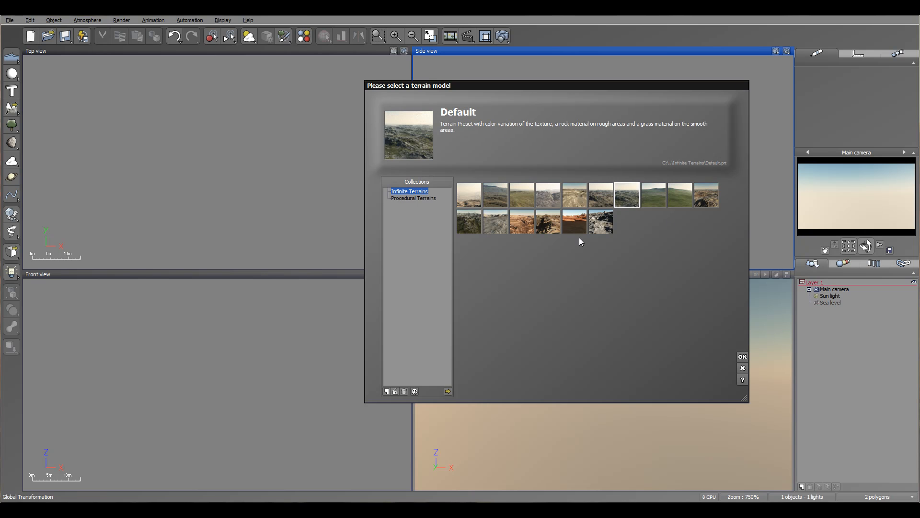
pyautogui.click(741, 361)
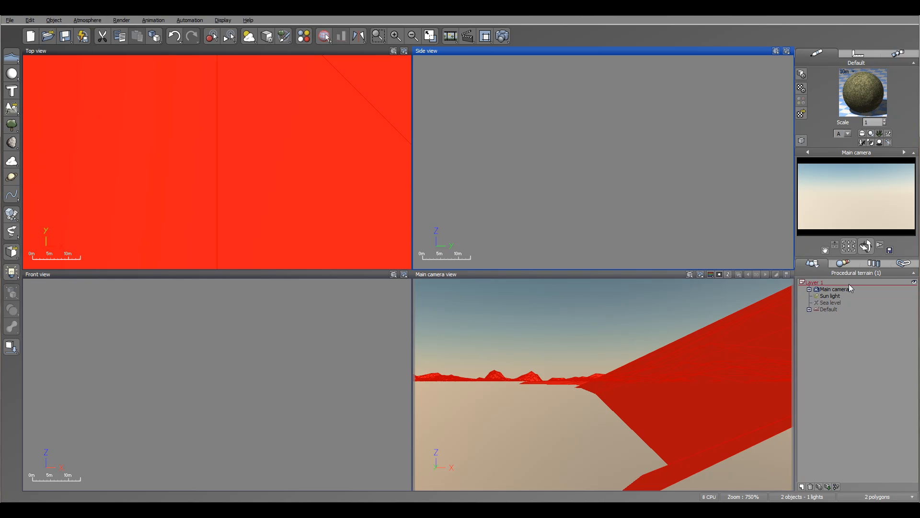
# Raise the main camera well above the Default terrain, to a height of about 436 m
pyautogui.keyDown('ctrl'); pyautogui.click(849, 287); pyautogui.keyUp('ctrl')
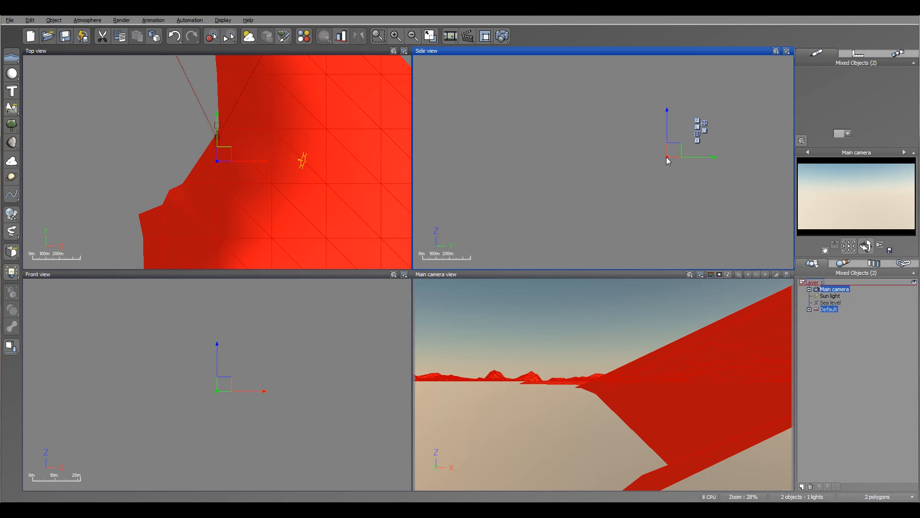
pyautogui.scroll(-8, 666, 157)
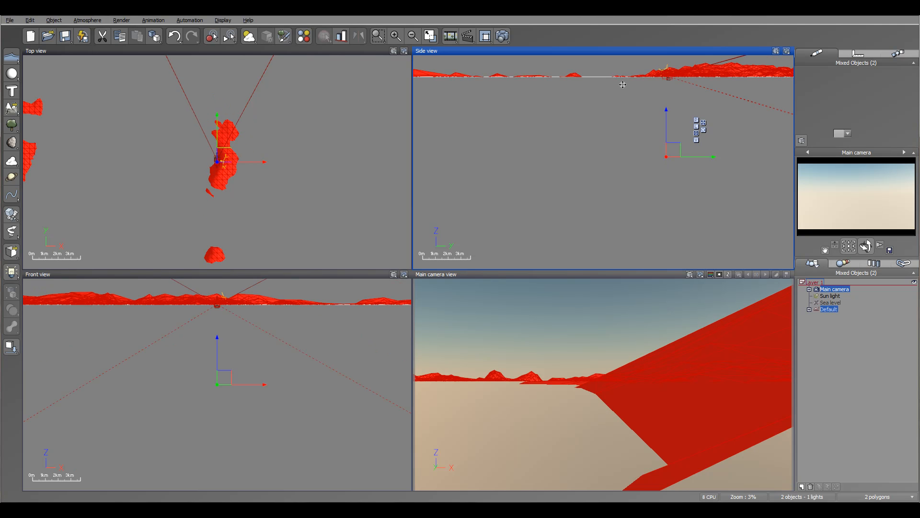
pyautogui.moveTo(622, 85); pyautogui.dragTo(582, 155, button='right')
pyautogui.click(860, 338)
pyautogui.click(842, 289)
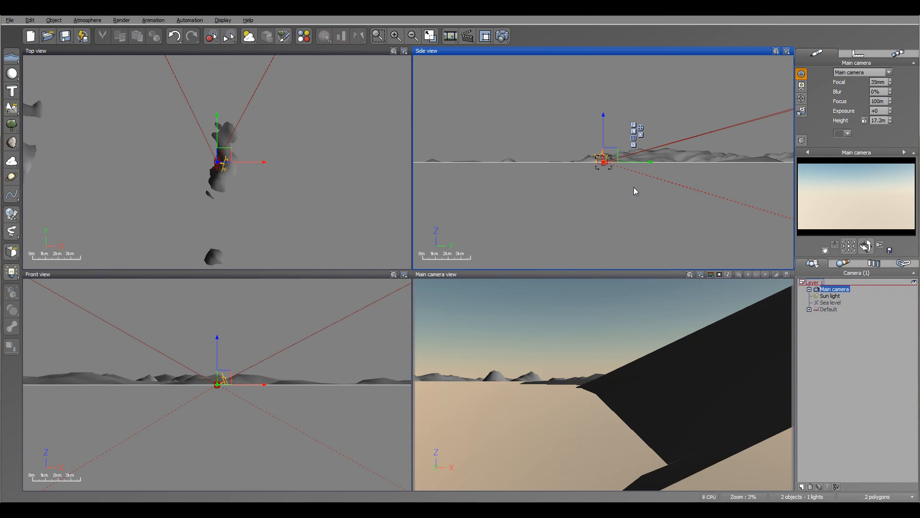
pyautogui.scroll(5, 635, 191)
pyautogui.moveTo(554, 209); pyautogui.dragTo(547, 170)
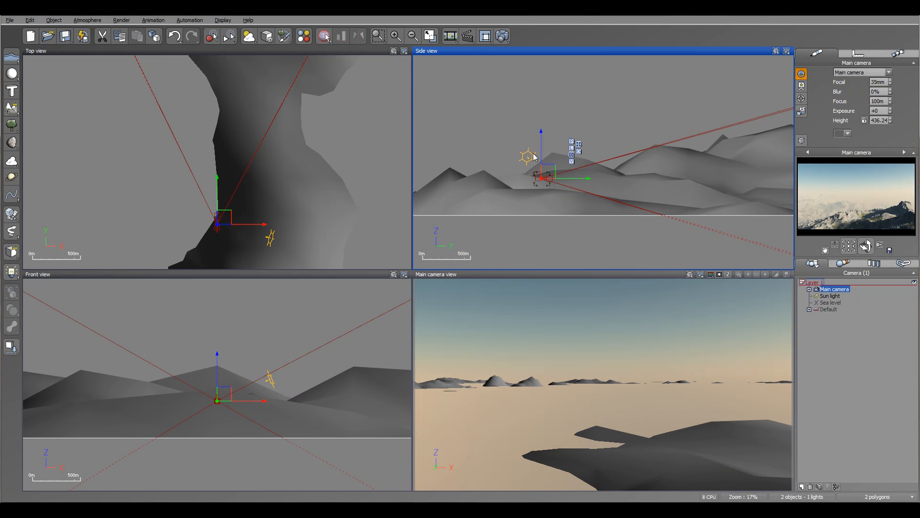
# Move the main camera back over the rear peak, tilt it downward and set it about 74 m above the terrain
pyautogui.moveTo(550, 169); pyautogui.dragTo(458, 155)
pyautogui.moveTo(866, 245); pyautogui.dragTo(867, 262)
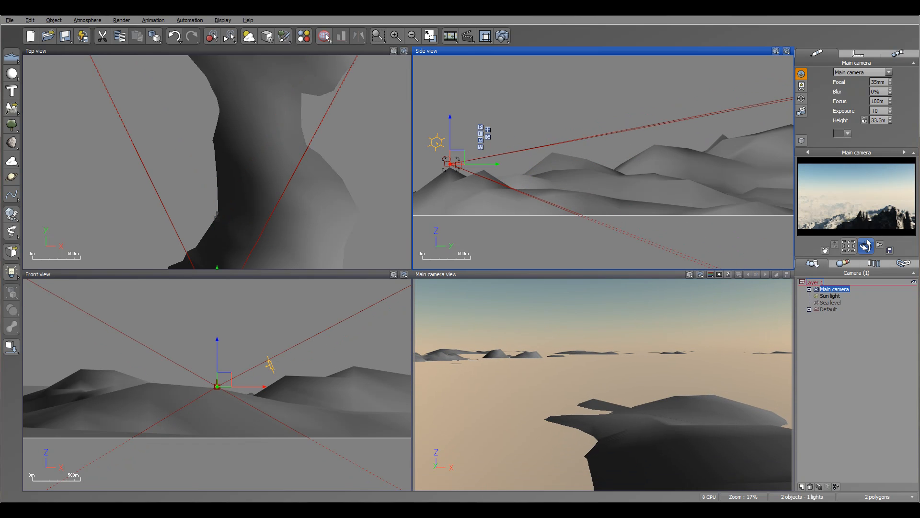
pyautogui.moveTo(461, 156); pyautogui.dragTo(464, 160)
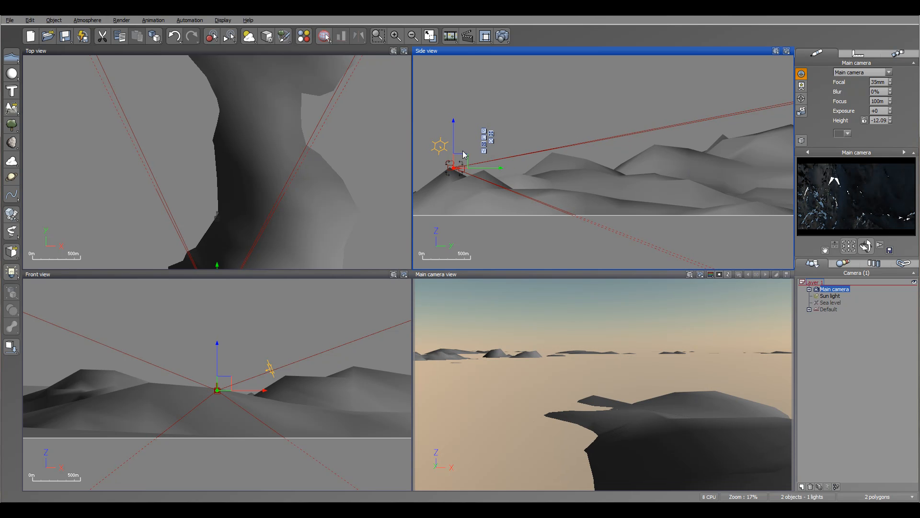
pyautogui.moveTo(463, 159); pyautogui.dragTo(463, 153)
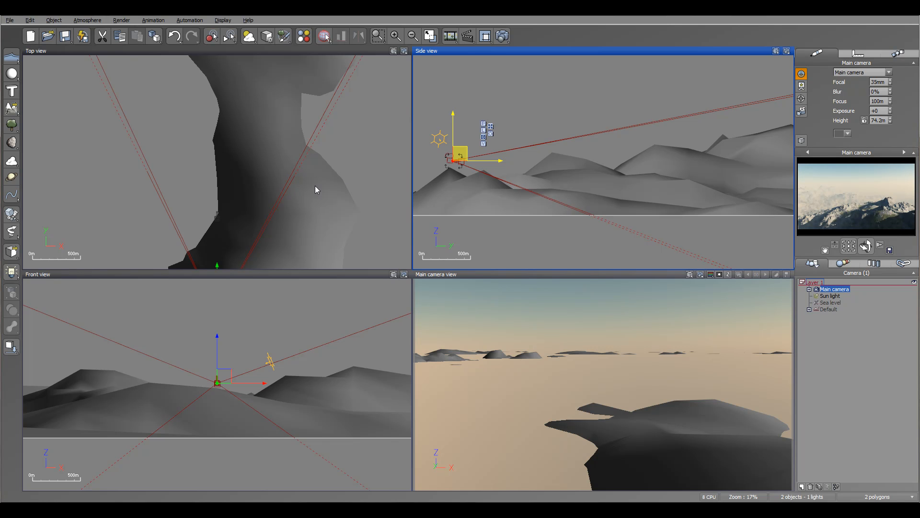
# Open the Default terrain in the Terrain Editor and frame the area around the camera
pyautogui.moveTo(335, 203); pyautogui.dragTo(352, 108, button='right')
pyautogui.click(828, 309)
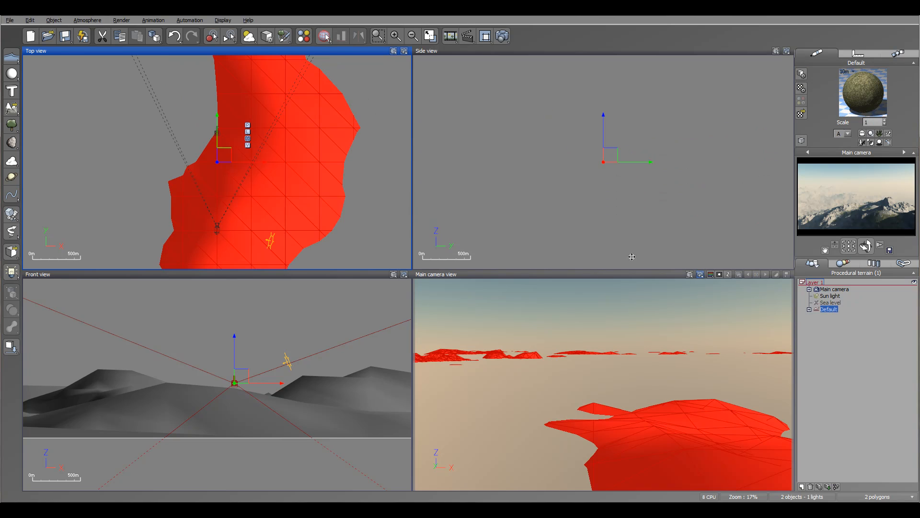
pyautogui.rightClick(251, 169)
pyautogui.click(320, 353)
pyautogui.moveTo(455, 197)
pyautogui.mouseDown(button='right')
pyautogui.moveTo(223, 256)
pyautogui.moveTo(241, 182)
pyautogui.moveTo(278, 220)
pyautogui.moveTo(398, 301)
pyautogui.mouseUp(button='right')
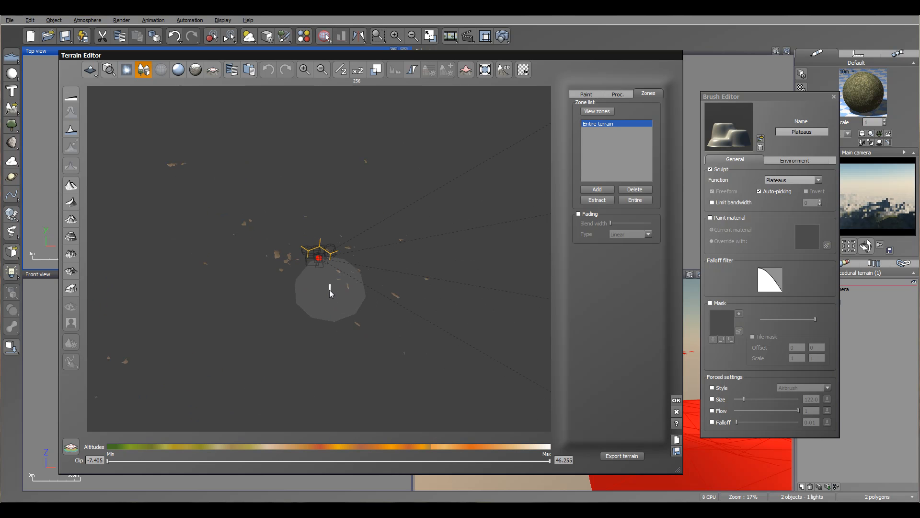
pyautogui.scroll(6, 329, 289)
pyautogui.moveTo(410, 347)
pyautogui.mouseDown(button='right')
pyautogui.moveTo(352, 278)
pyautogui.moveTo(246, 193)
pyautogui.moveTo(188, 209)
pyautogui.moveTo(251, 269)
pyautogui.moveTo(401, 263)
pyautogui.moveTo(537, 158)
pyautogui.mouseUp(button='right')
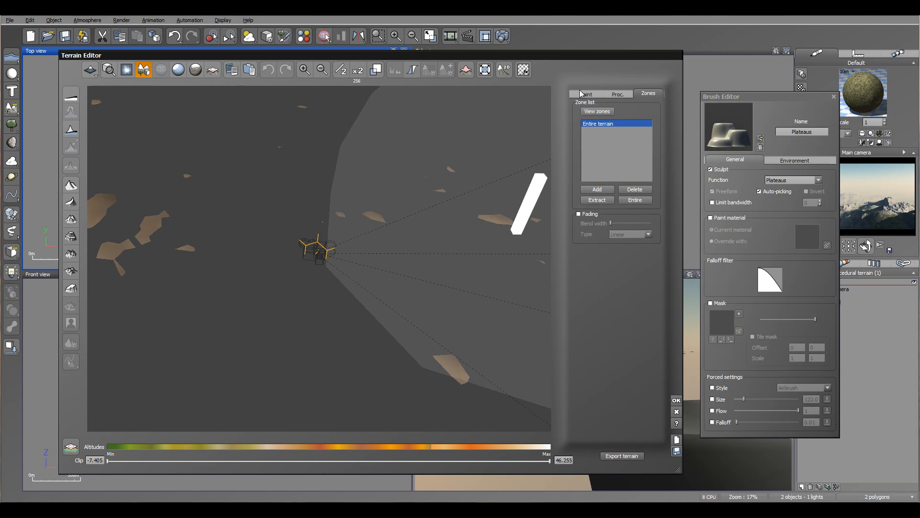
# Show the terrain zones from above and add a small square zone over the narrow landmass near the centre
pyautogui.click(587, 94)
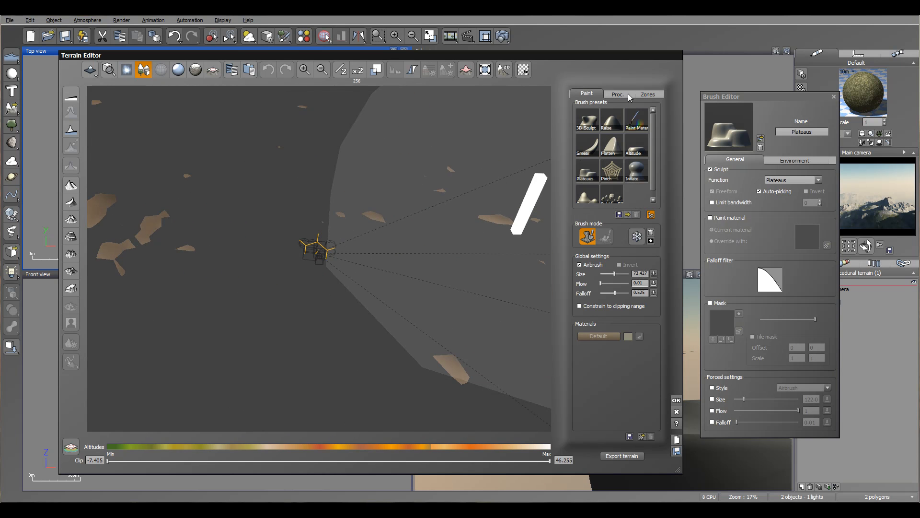
pyautogui.click(647, 95)
pyautogui.click(597, 111)
pyautogui.click(597, 190)
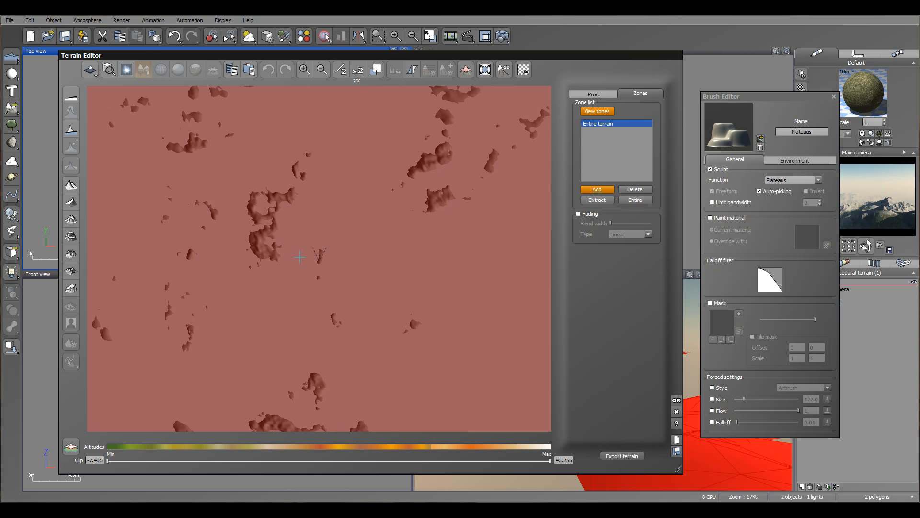
pyautogui.scroll(6, 300, 257)
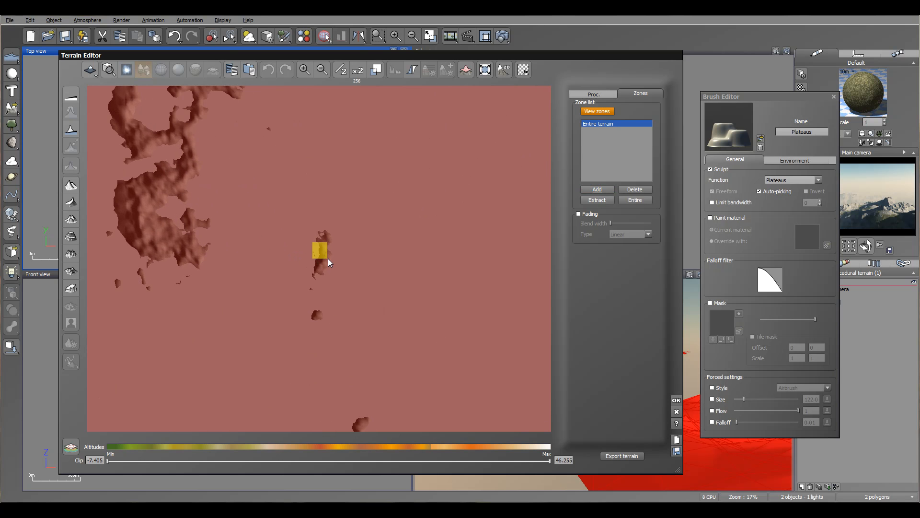
pyautogui.moveTo(328, 261); pyautogui.dragTo(329, 262)
# Frame the new zone and sculpt terraces across its central slope with the Plateaus brush
pyautogui.moveTo(328, 261); pyautogui.dragTo(413, 223, button='right')
pyautogui.scroll(-9, 417, 229)
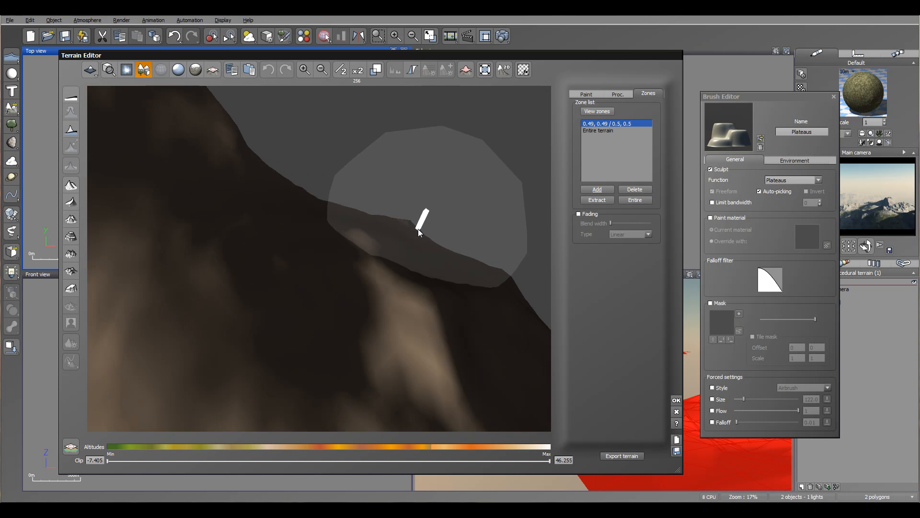
pyautogui.scroll(-5, 418, 229)
pyautogui.moveTo(418, 229); pyautogui.dragTo(369, 201, button='right')
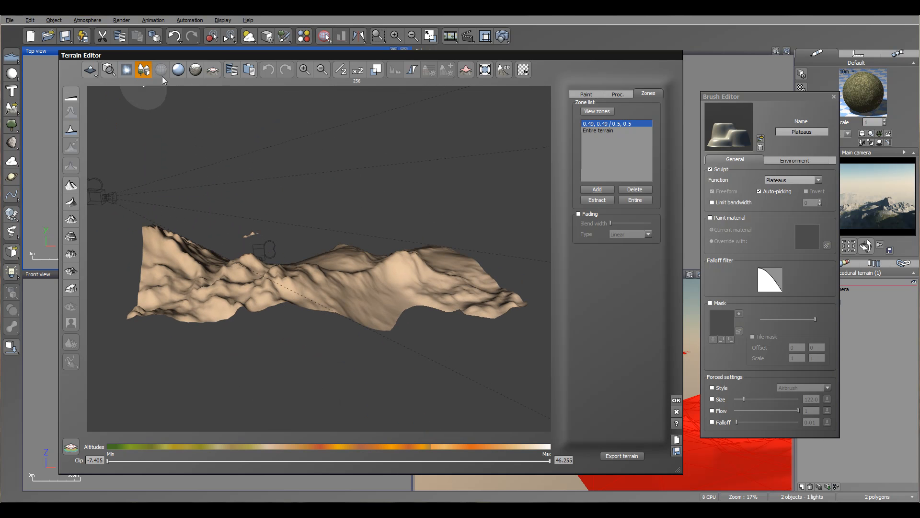
pyautogui.moveTo(242, 200); pyautogui.dragTo(228, 168, button='right')
pyautogui.moveTo(266, 211); pyautogui.dragTo(289, 248, button='right')
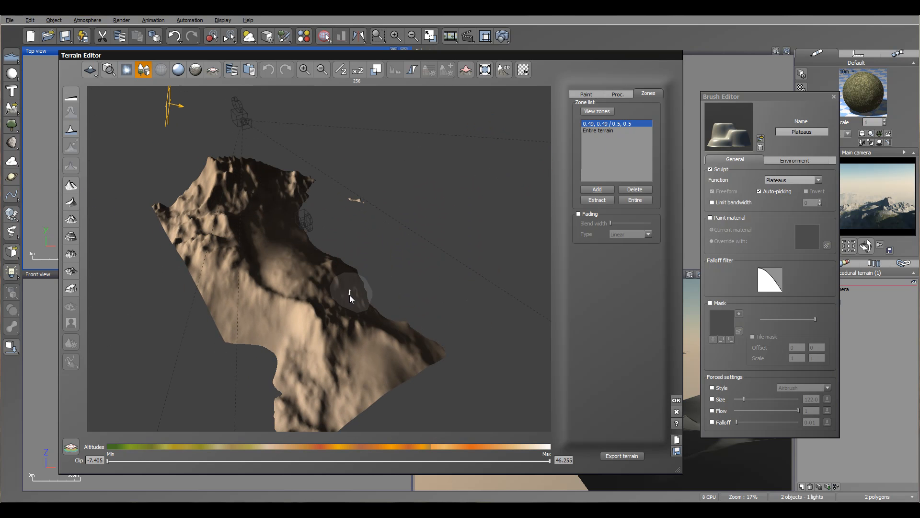
pyautogui.click(587, 94)
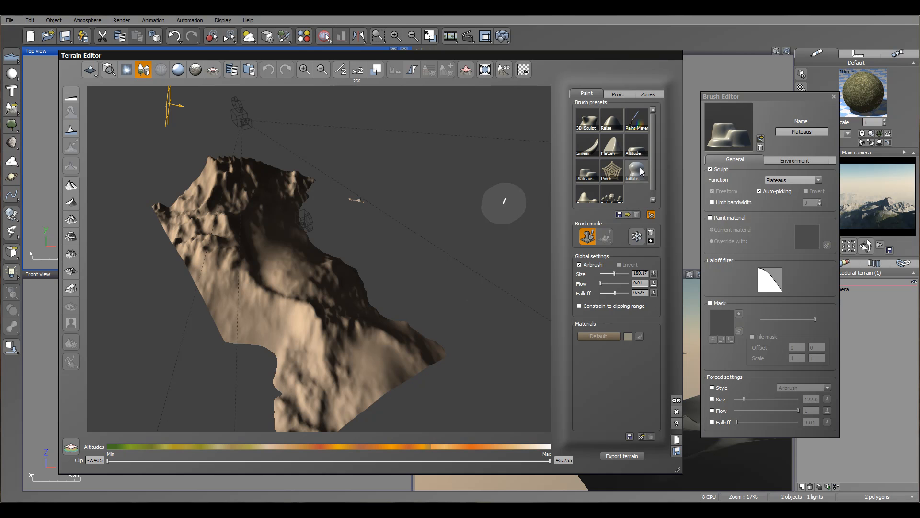
pyautogui.click(642, 172)
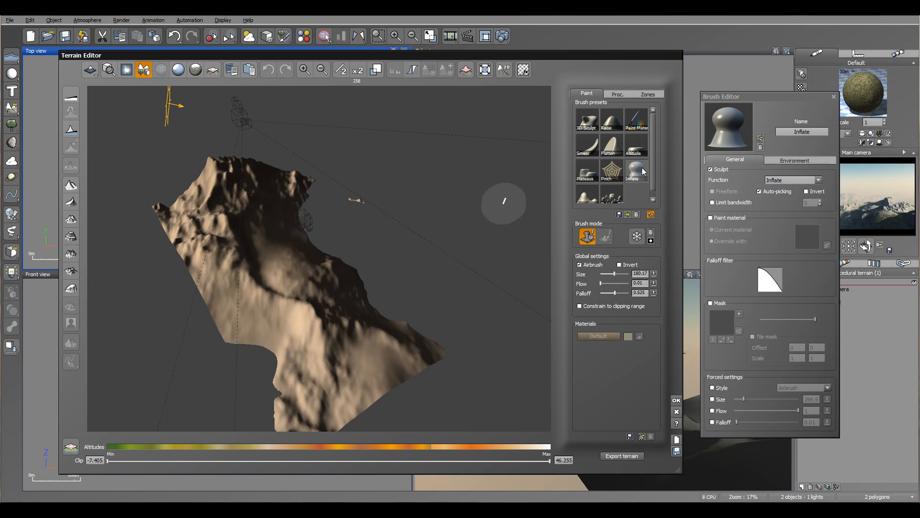
pyautogui.click(589, 174)
pyautogui.moveTo(403, 223); pyautogui.dragTo(255, 237, button='right')
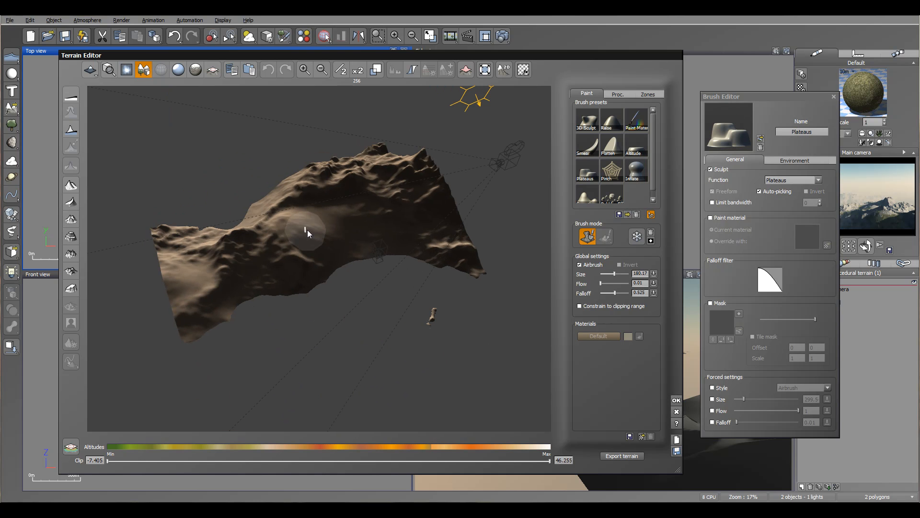
pyautogui.moveTo(276, 225)
pyautogui.mouseDown()
pyautogui.moveTo(318, 211)
pyautogui.moveTo(278, 215)
pyautogui.moveTo(342, 210)
pyautogui.moveTo(261, 213)
pyautogui.moveTo(307, 218)
pyautogui.moveTo(254, 228)
pyautogui.moveTo(287, 240)
pyautogui.moveTo(365, 215)
pyautogui.moveTo(279, 179)
pyautogui.moveTo(302, 171)
pyautogui.moveTo(371, 206)
pyautogui.moveTo(347, 205)
pyautogui.moveTo(362, 210)
pyautogui.mouseUp()
# Sculpt additional plateaus along the zone's near edge and accept the terrain edits
pyautogui.moveTo(381, 251)
pyautogui.mouseDown(button='right')
pyautogui.moveTo(262, 234)
pyautogui.moveTo(240, 195)
pyautogui.moveTo(316, 186)
pyautogui.moveTo(360, 242)
pyautogui.moveTo(284, 220)
pyautogui.mouseUp(button='right')
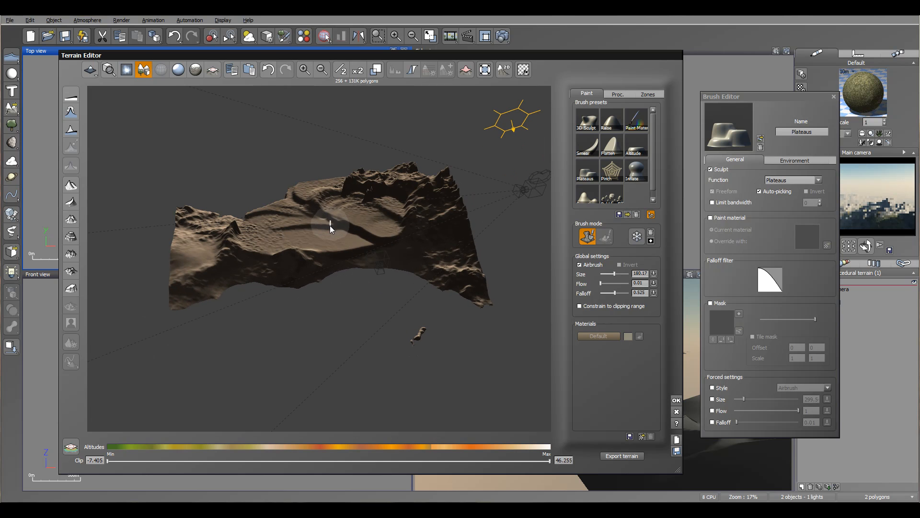
pyautogui.moveTo(293, 257)
pyautogui.mouseDown()
pyautogui.moveTo(303, 255)
pyautogui.moveTo(289, 237)
pyautogui.moveTo(310, 226)
pyautogui.moveTo(276, 237)
pyautogui.moveTo(297, 243)
pyautogui.moveTo(287, 229)
pyautogui.moveTo(343, 235)
pyautogui.mouseUp()
pyautogui.moveTo(372, 252)
pyautogui.mouseDown(button='right')
pyautogui.moveTo(383, 225)
pyautogui.moveTo(261, 203)
pyautogui.moveTo(369, 214)
pyautogui.moveTo(394, 226)
pyautogui.moveTo(354, 260)
pyautogui.moveTo(220, 242)
pyautogui.moveTo(198, 212)
pyautogui.moveTo(272, 194)
pyautogui.moveTo(378, 242)
pyautogui.moveTo(331, 240)
pyautogui.mouseUp(button='right')
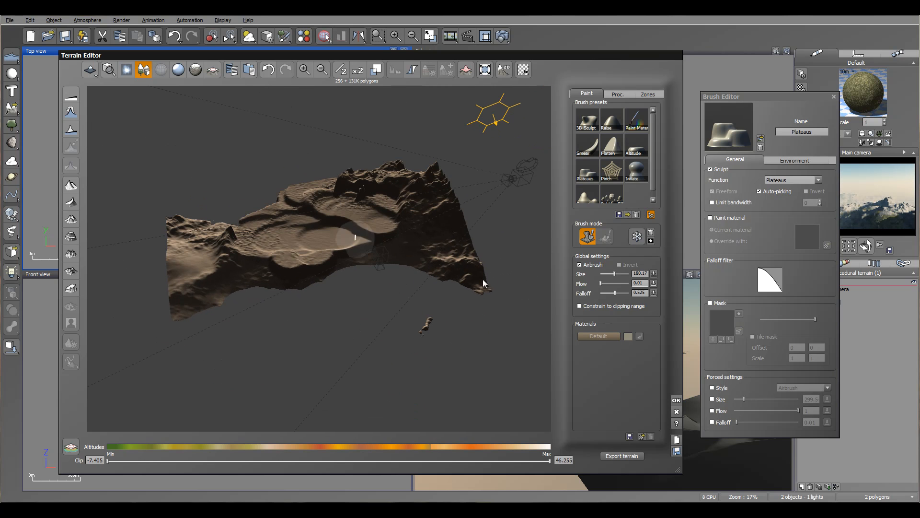
pyautogui.click(676, 401)
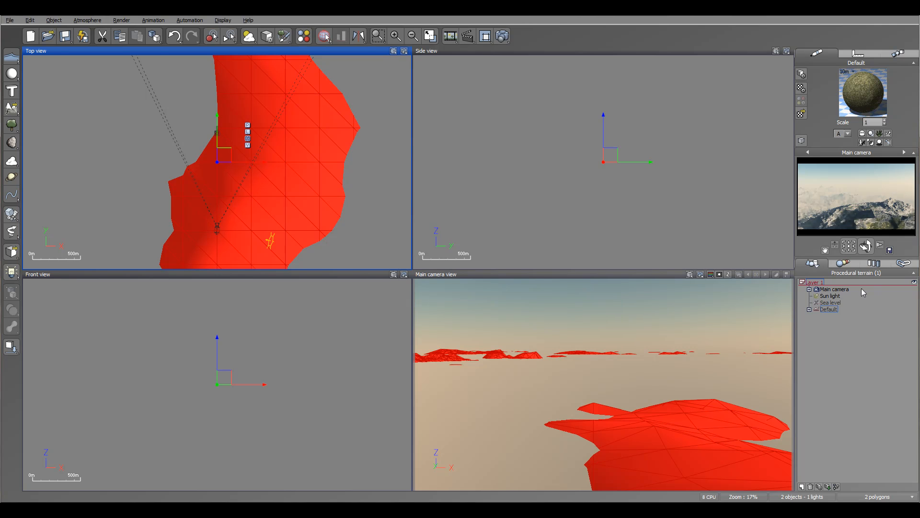
# Select the main camera, render its view and accept the post-render options
pyautogui.click(837, 289)
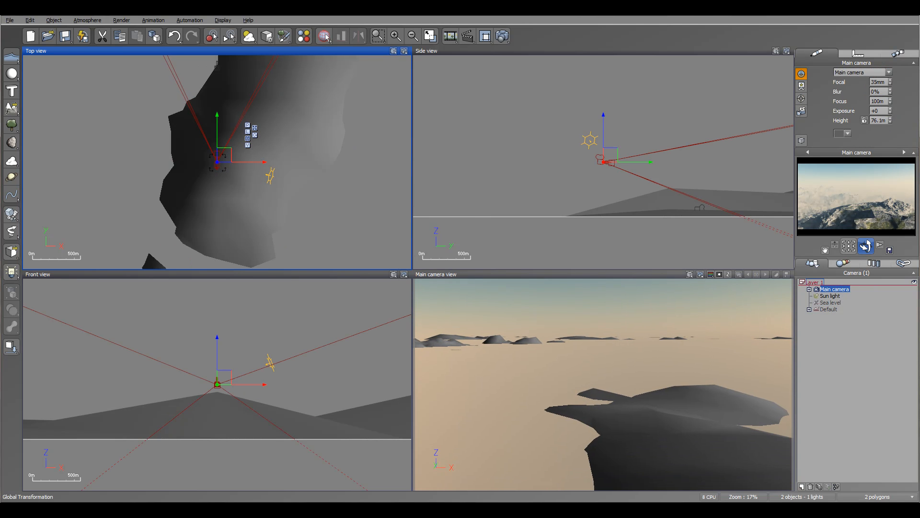
pyautogui.click(502, 37)
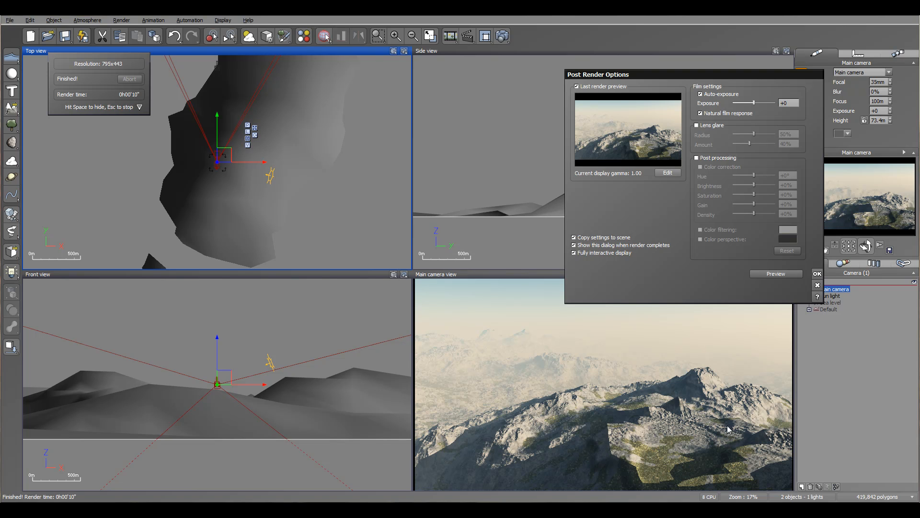
pyautogui.click(818, 274)
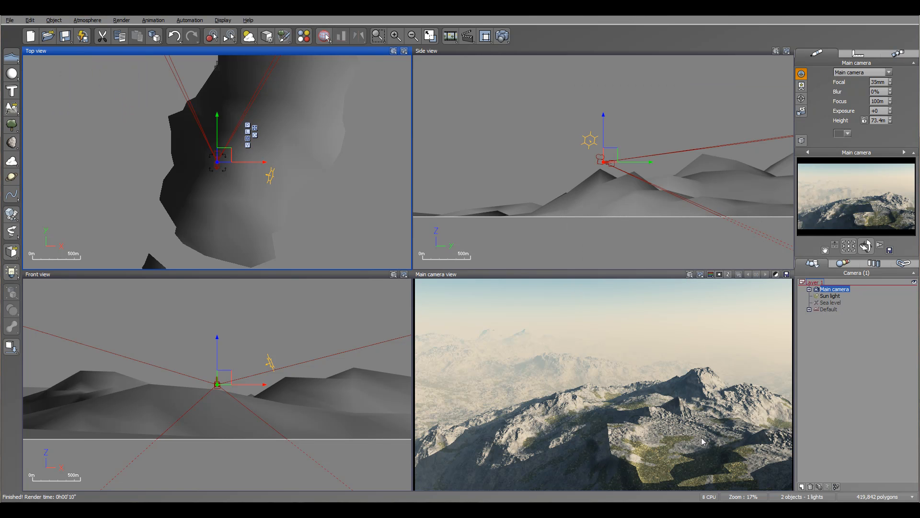
# Load the Baba Yaga's Forest Hut object from the Vue10.5 Architecture collection into the scene
pyautogui.moveTo(644, 153); pyautogui.dragTo(620, 122, button='right')
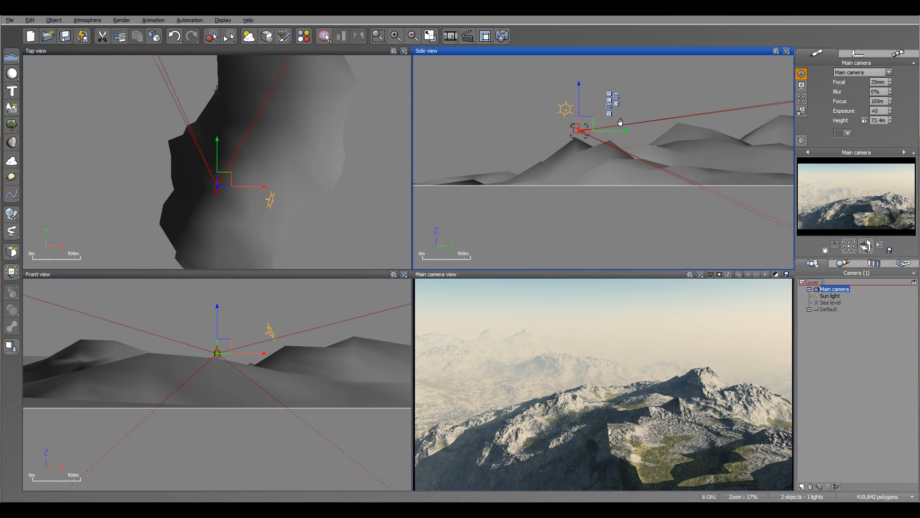
pyautogui.click(9, 20)
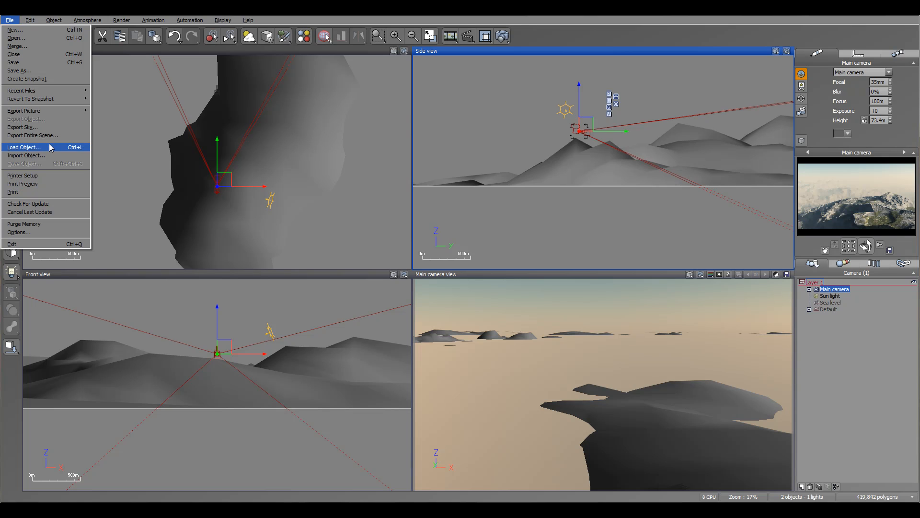
pyautogui.click(50, 146)
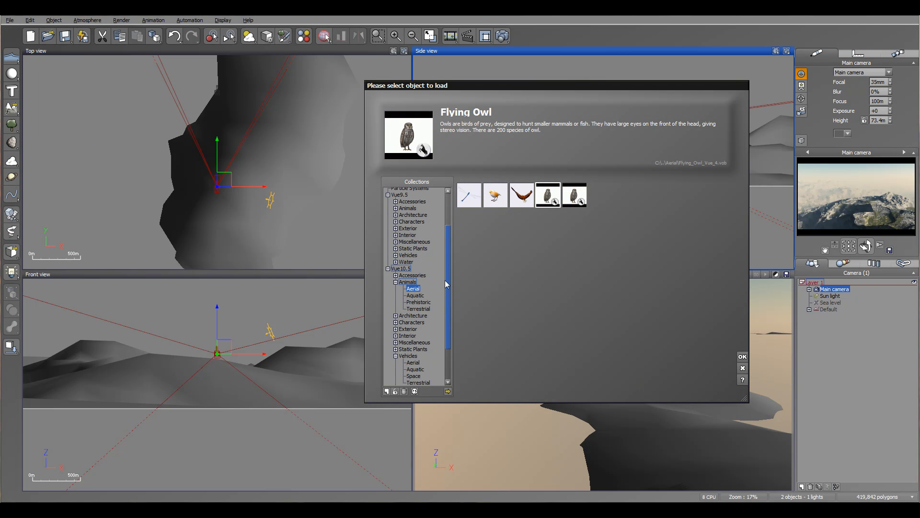
pyautogui.scroll(-1, 450, 271)
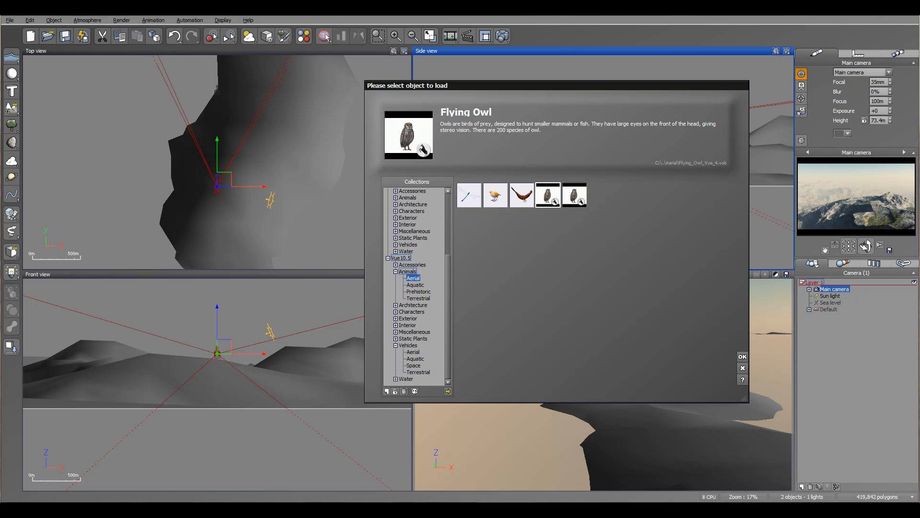
pyautogui.click(412, 305)
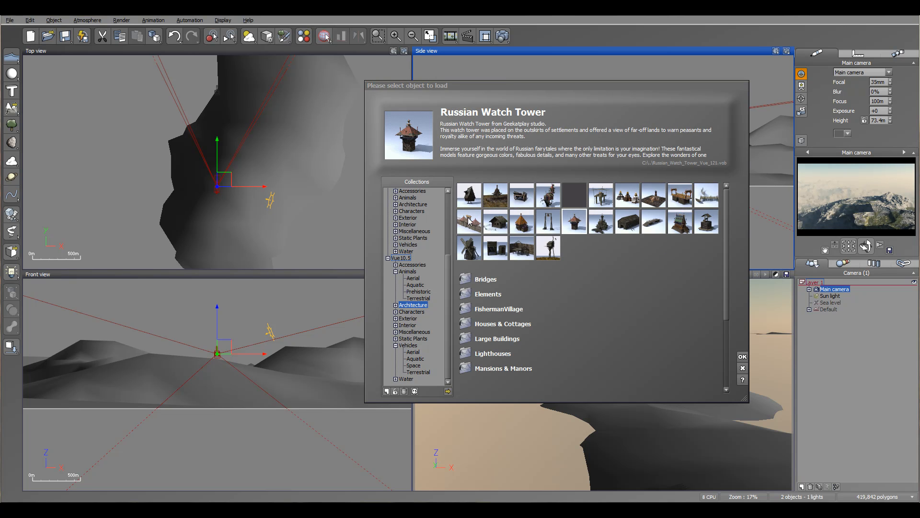
pyautogui.click(472, 197)
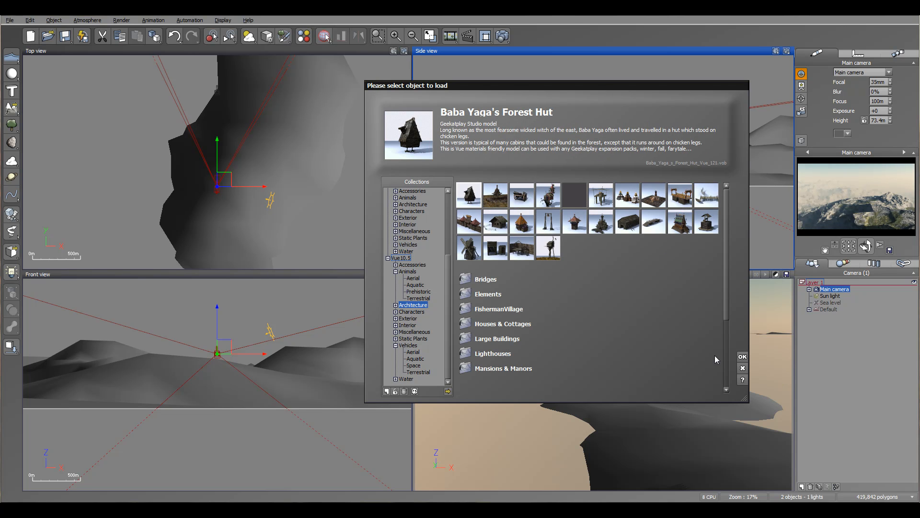
pyautogui.click(743, 357)
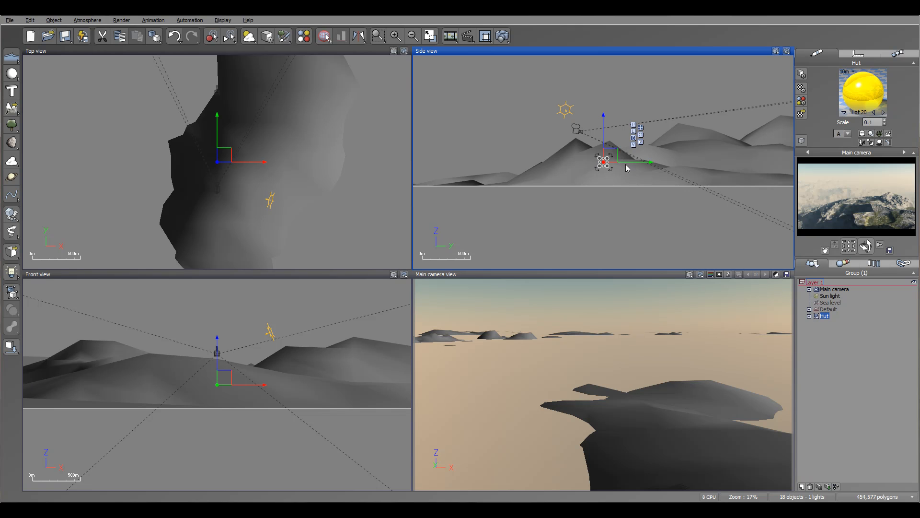
# Raise the hut above the peak in front of the camera, shift it sideways and drop it onto the terrain
pyautogui.scroll(5, 669, 167)
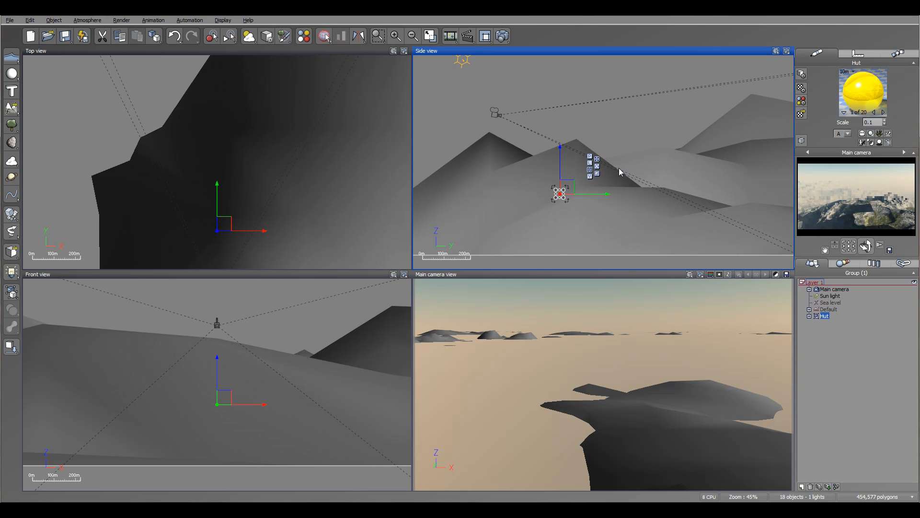
pyautogui.moveTo(562, 156); pyautogui.dragTo(558, 96)
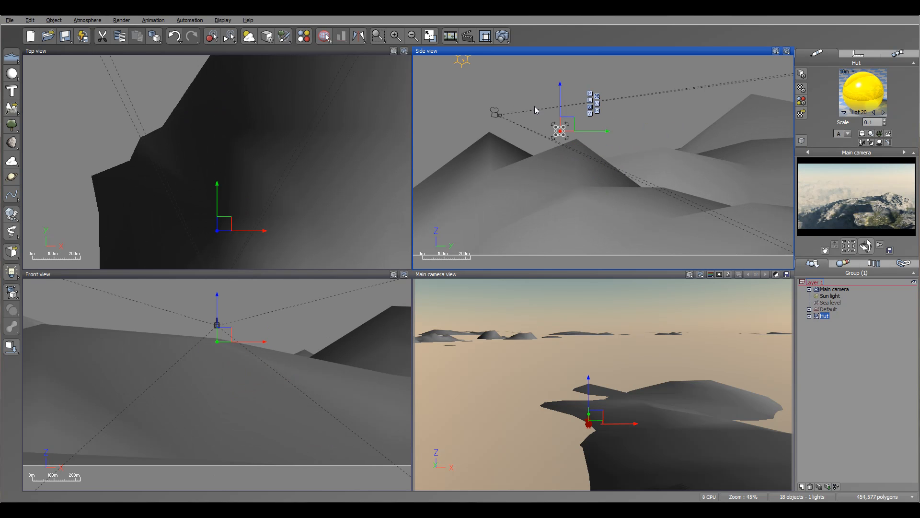
pyautogui.moveTo(296, 220); pyautogui.dragTo(291, 135, button='right')
pyautogui.moveTo(245, 149)
pyautogui.mouseDown()
pyautogui.moveTo(274, 144)
pyautogui.moveTo(248, 144)
pyautogui.moveTo(256, 145)
pyautogui.mouseUp()
pyautogui.rightClick(635, 119)
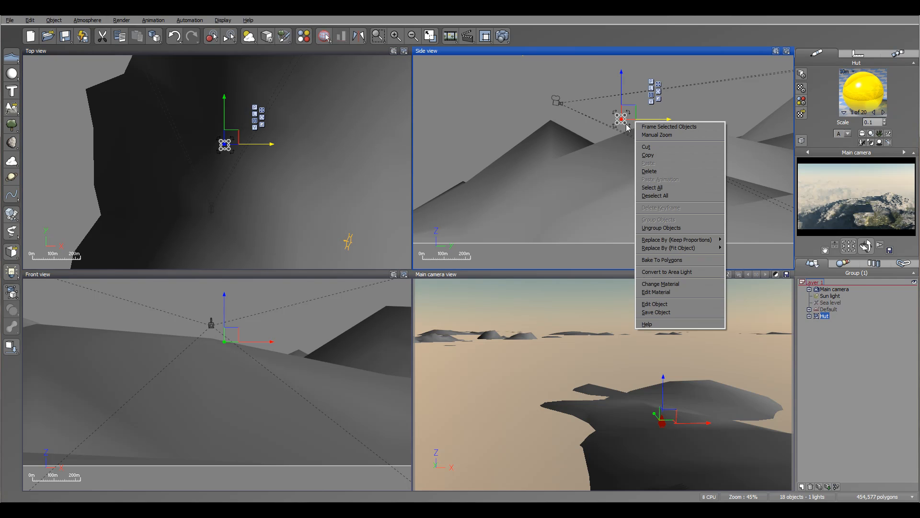
pyautogui.click(625, 113)
pyautogui.moveTo(626, 113); pyautogui.dragTo(639, 103)
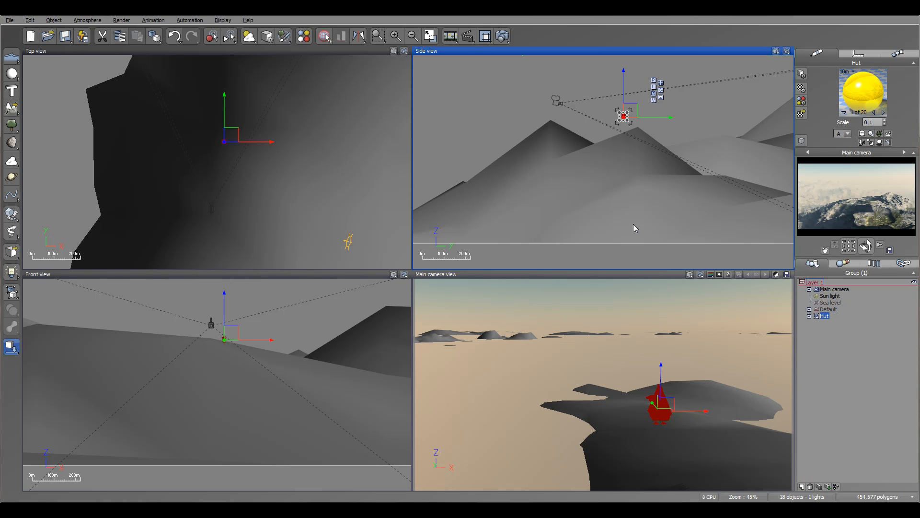
pyautogui.press('d')
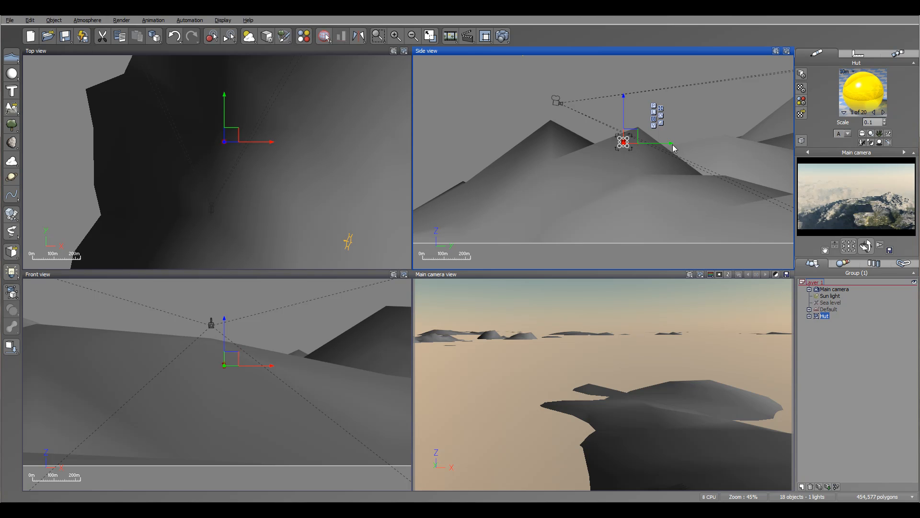
# Move the hut farther from the camera, raise it and place it over the small headland at the rear
pyautogui.moveTo(659, 143); pyautogui.dragTo(739, 143)
pyautogui.moveTo(273, 138); pyautogui.dragTo(322, 273, button='right')
pyautogui.moveTo(283, 177); pyautogui.dragTo(297, 162)
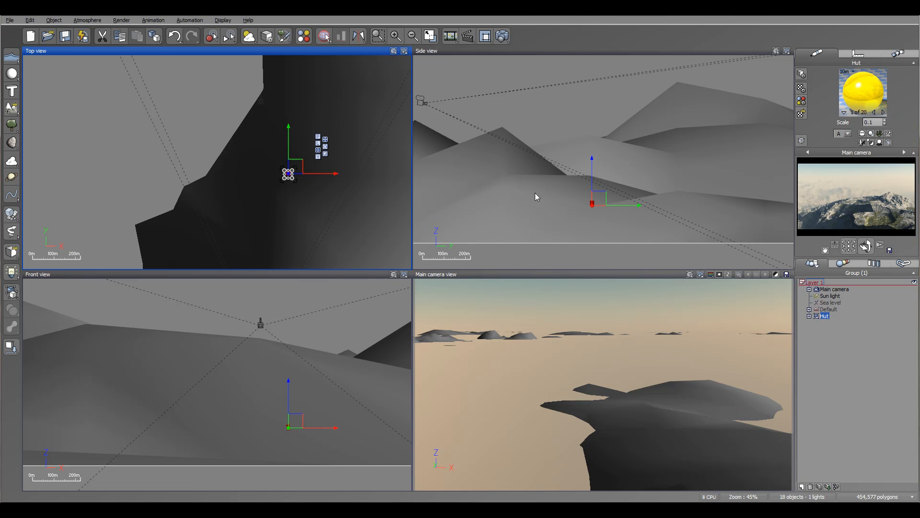
pyautogui.moveTo(629, 167); pyautogui.dragTo(579, 183, button='right')
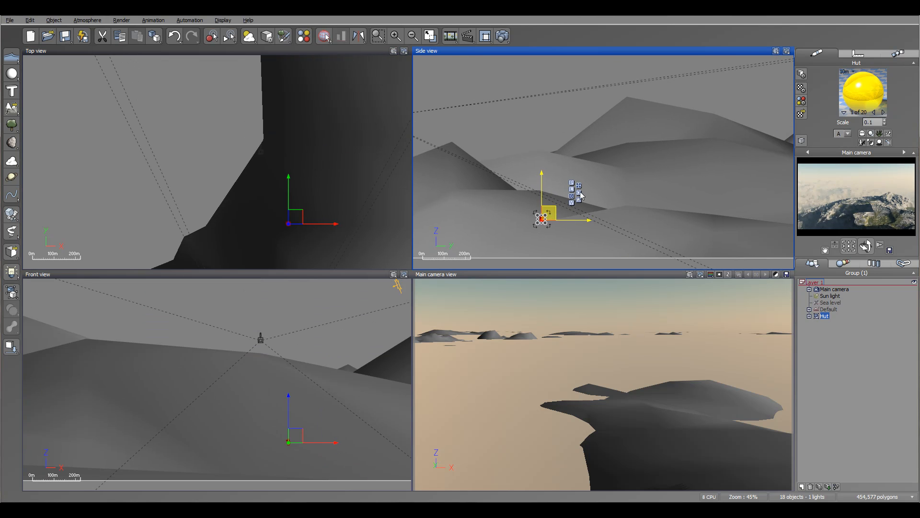
pyautogui.moveTo(557, 216); pyautogui.dragTo(640, 158)
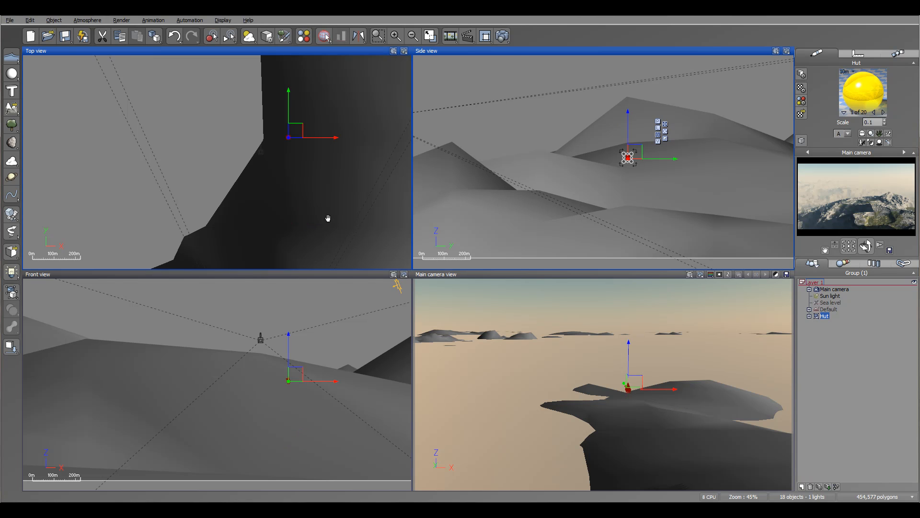
pyautogui.moveTo(297, 169); pyautogui.dragTo(339, 253, button='right')
pyautogui.moveTo(312, 208); pyautogui.dragTo(279, 200)
# Open the Default terrain in the Terrain Editor, examine the sculpted 0.49, 0.49 / 0.5, 0.5 zone and close without applying changes
pyautogui.click(828, 310)
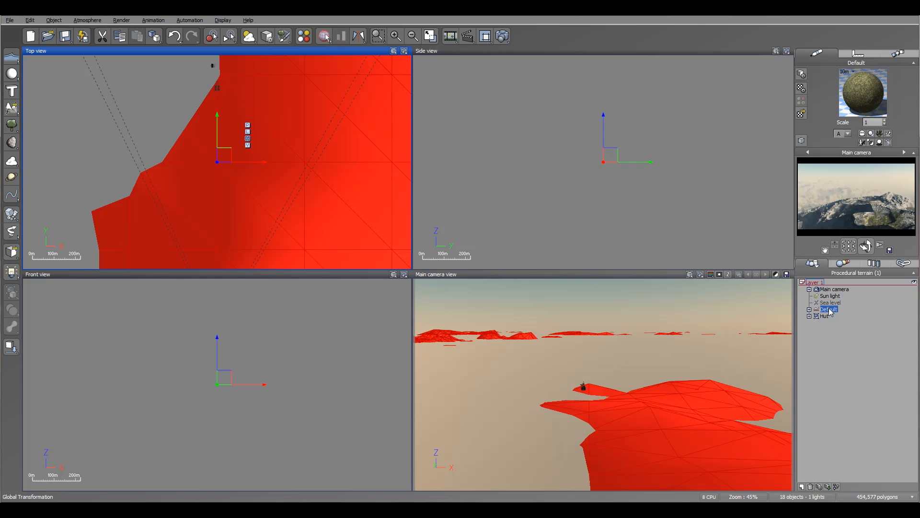
pyautogui.rightClick(316, 175)
pyautogui.click(355, 357)
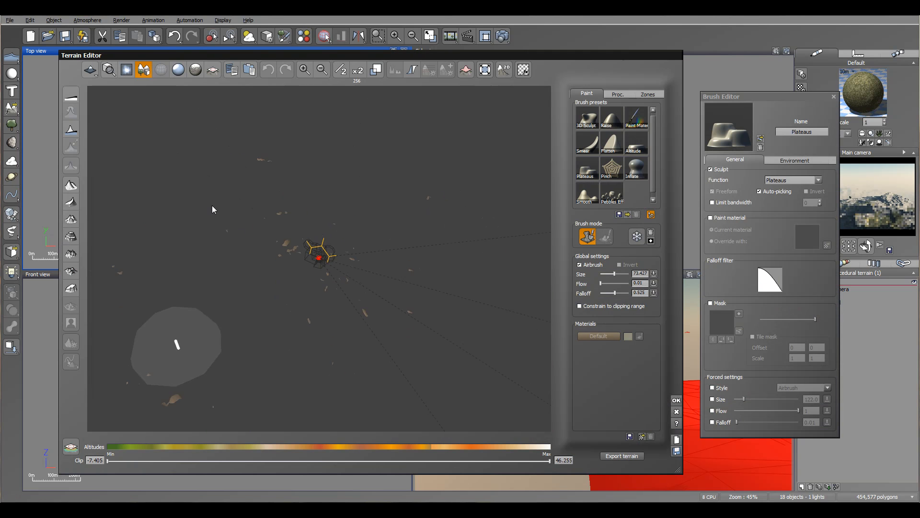
pyautogui.click(647, 94)
pyautogui.click(609, 125)
pyautogui.moveTo(400, 196); pyautogui.dragTo(353, 183, button='right')
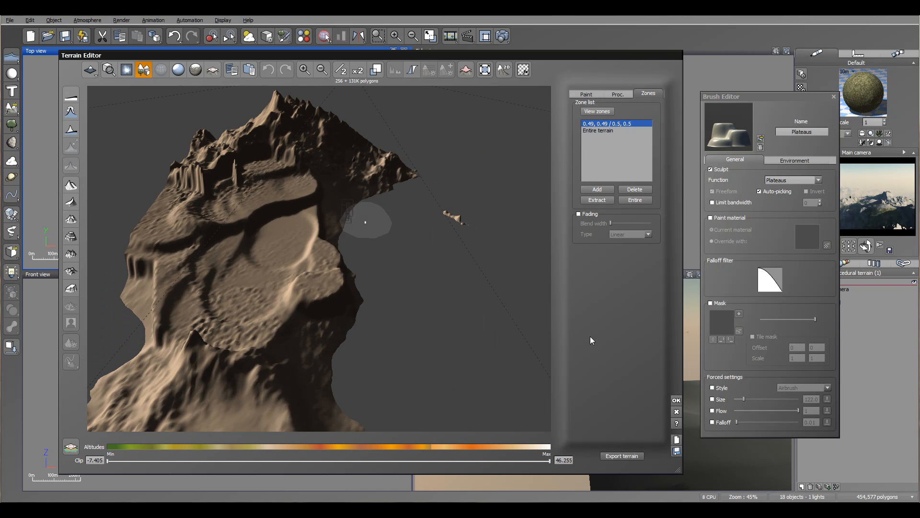
pyautogui.click(676, 412)
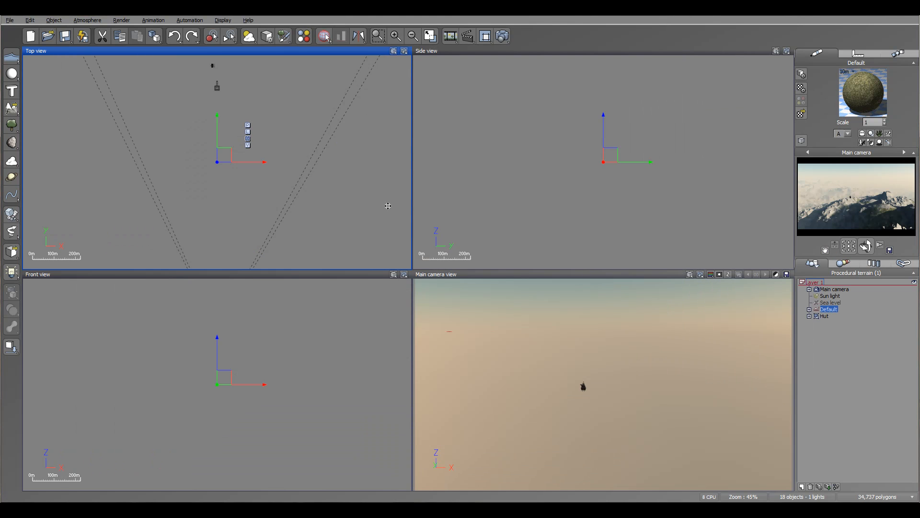
# Enlarge the hut and reposition it on the foreground landmass, dropping it onto the terrain and shifting it slightly away from the camera
pyautogui.click(824, 315)
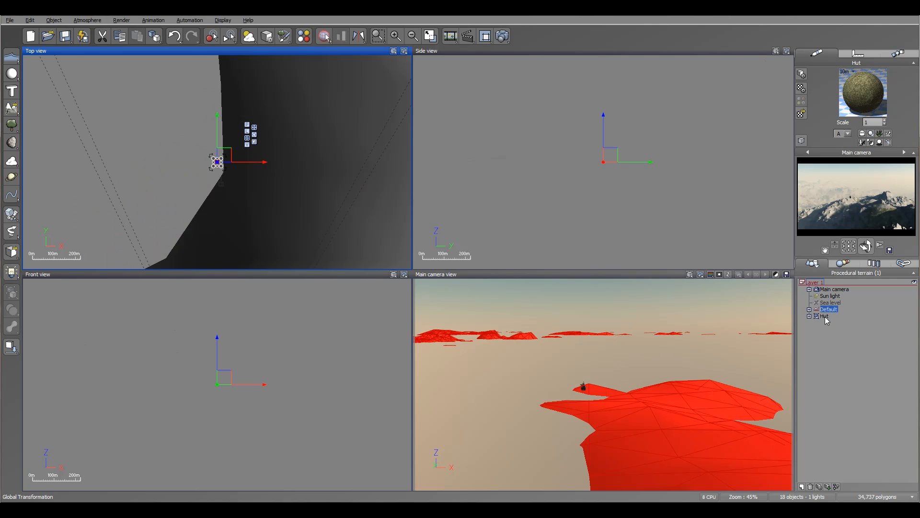
pyautogui.moveTo(609, 155); pyautogui.dragTo(666, 127)
pyautogui.moveTo(258, 147); pyautogui.dragTo(361, 152)
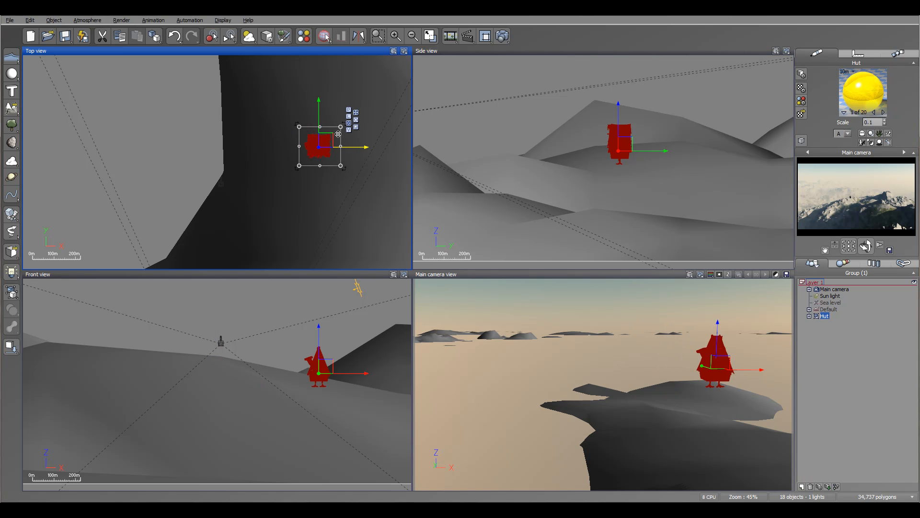
pyautogui.click(12, 346)
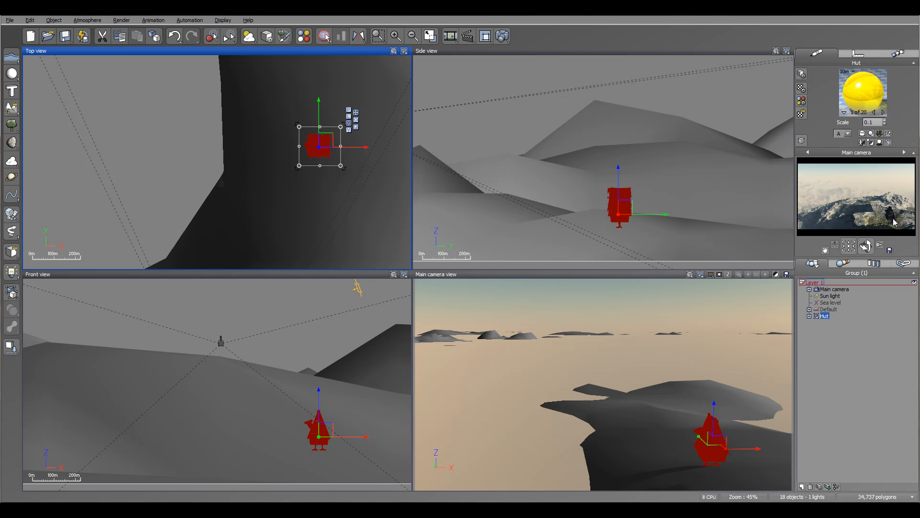
pyautogui.moveTo(320, 138); pyautogui.dragTo(309, 113)
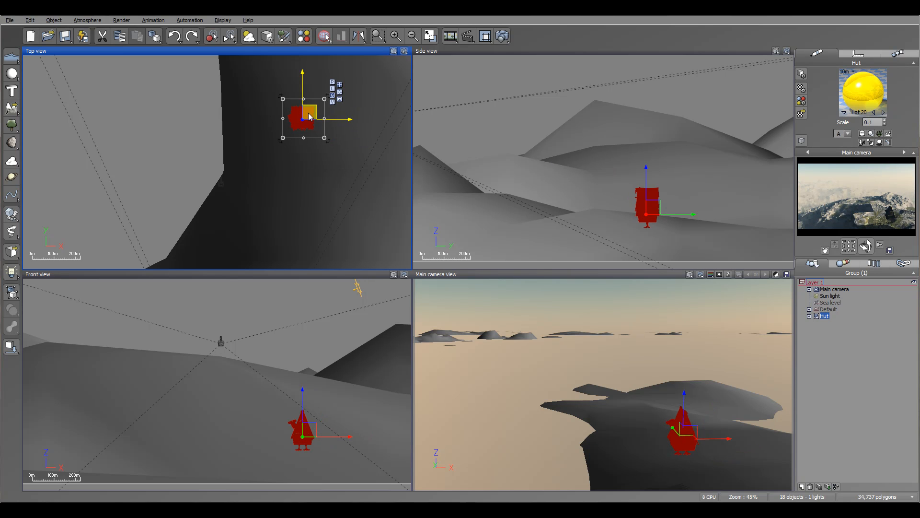
# Raise the hut above the foreground landmass, scale it down and drop it back onto the terrain
pyautogui.click(651, 177)
pyautogui.moveTo(651, 178); pyautogui.dragTo(651, 151)
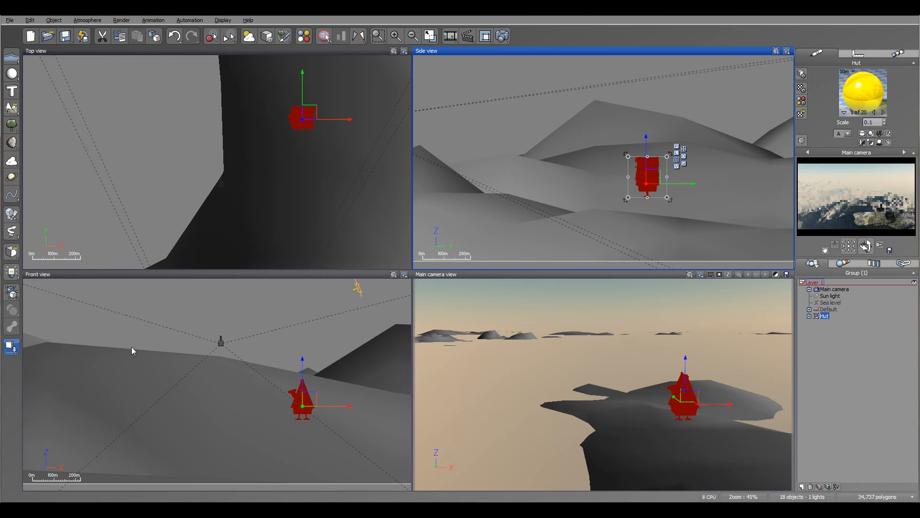
pyautogui.moveTo(666, 196); pyautogui.dragTo(656, 208)
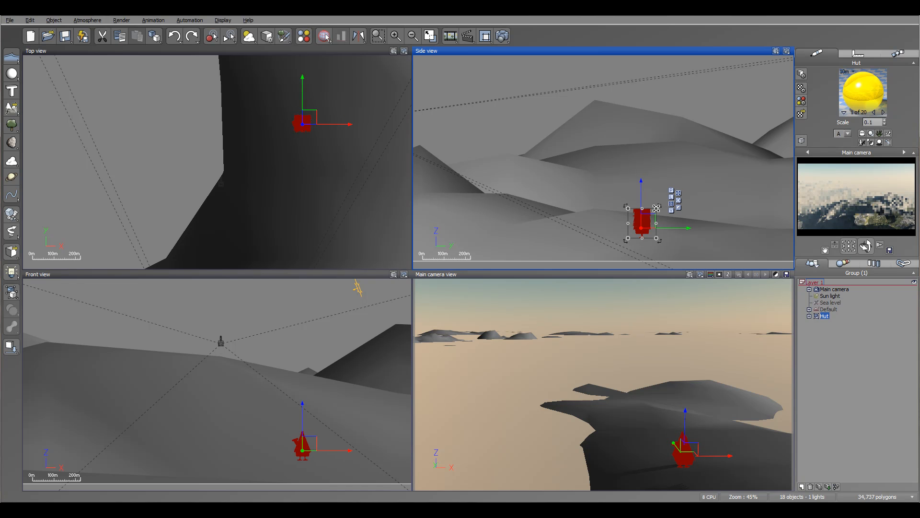
# Open the Default terrain in the Terrain Editor and select the 0.49, 0.49 / 0.5, 0.5 zone around the hut
pyautogui.click(828, 309)
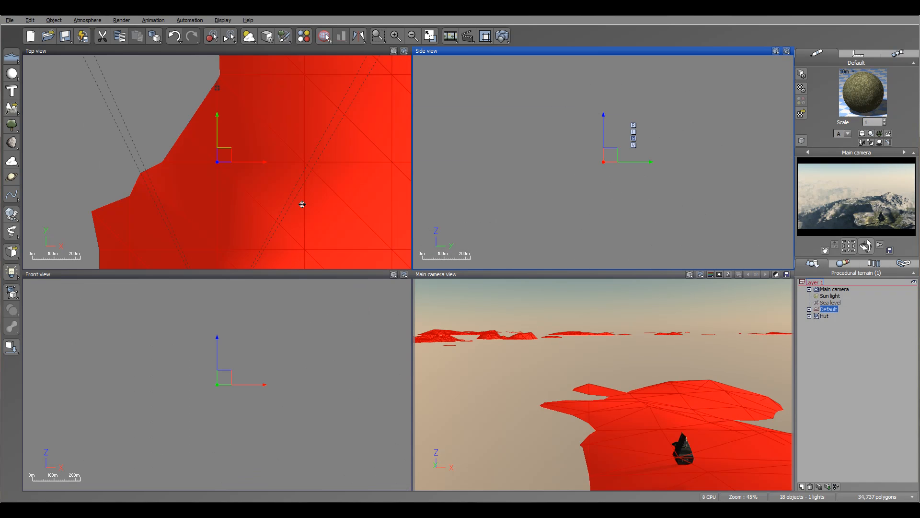
pyautogui.rightClick(292, 200)
pyautogui.click(333, 383)
pyautogui.click(609, 124)
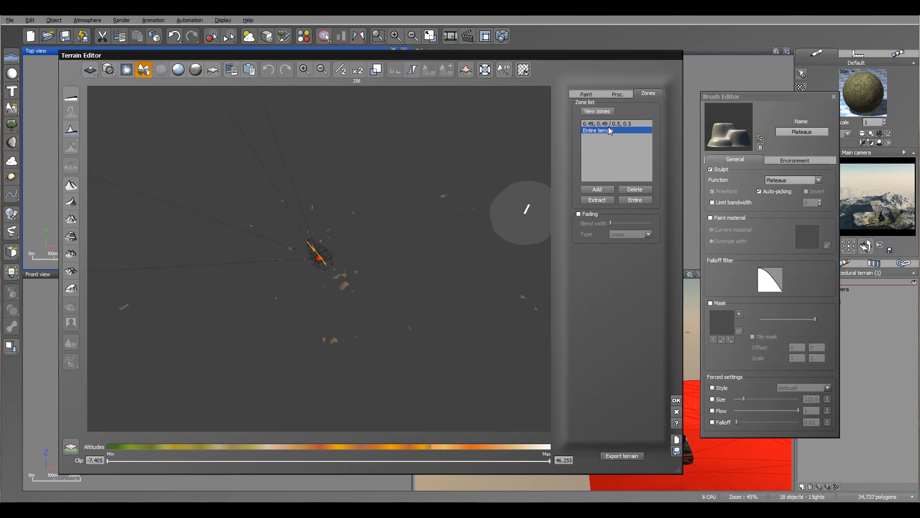
pyautogui.moveTo(445, 230)
pyautogui.mouseDown(button='right')
pyautogui.moveTo(413, 249)
pyautogui.moveTo(413, 200)
pyautogui.moveTo(378, 250)
pyautogui.moveTo(462, 236)
pyautogui.moveTo(447, 220)
pyautogui.moveTo(292, 212)
pyautogui.moveTo(404, 284)
pyautogui.moveTo(553, 222)
pyautogui.mouseUp(button='right')
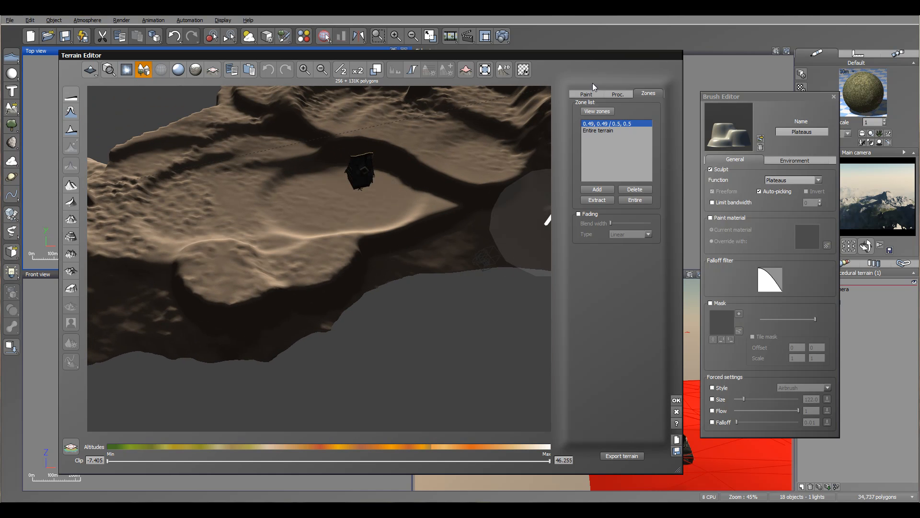
# Sculpt the ground around the hut with the Plateaus brush and apply the terrain changes
pyautogui.click(587, 93)
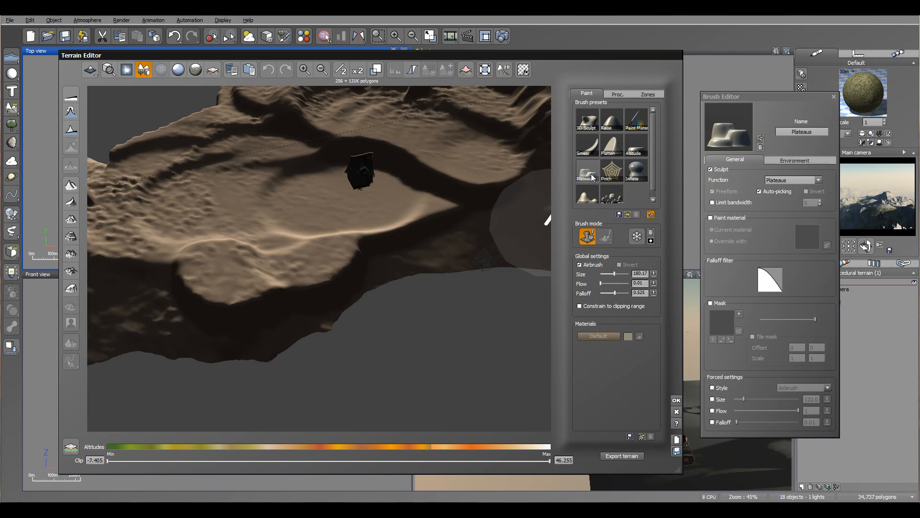
pyautogui.moveTo(285, 171)
pyautogui.mouseDown()
pyautogui.moveTo(306, 129)
pyautogui.moveTo(285, 141)
pyautogui.moveTo(345, 173)
pyautogui.moveTo(321, 185)
pyautogui.moveTo(397, 200)
pyautogui.mouseUp()
pyautogui.moveTo(396, 200)
pyautogui.mouseDown(button='right')
pyautogui.moveTo(410, 143)
pyautogui.moveTo(306, 119)
pyautogui.moveTo(334, 137)
pyautogui.moveTo(334, 129)
pyautogui.moveTo(375, 120)
pyautogui.moveTo(419, 124)
pyautogui.moveTo(445, 114)
pyautogui.moveTo(470, 165)
pyautogui.moveTo(459, 191)
pyautogui.moveTo(467, 206)
pyautogui.moveTo(479, 162)
pyautogui.moveTo(449, 171)
pyautogui.moveTo(432, 153)
pyautogui.mouseUp(button='right')
pyautogui.moveTo(413, 145)
pyautogui.mouseDown()
pyautogui.moveTo(470, 163)
pyautogui.moveTo(403, 193)
pyautogui.moveTo(447, 158)
pyautogui.moveTo(415, 128)
pyautogui.mouseUp()
pyautogui.moveTo(415, 128); pyautogui.dragTo(455, 197, button='right')
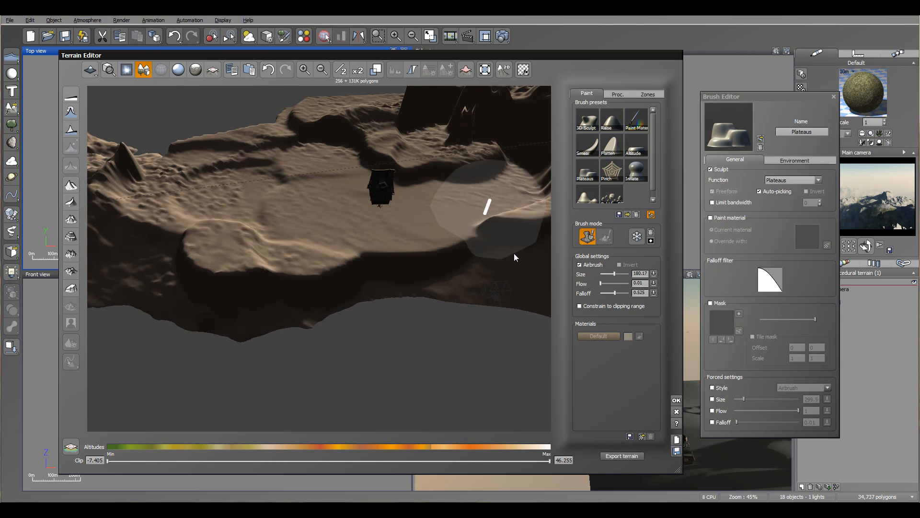
pyautogui.click(676, 400)
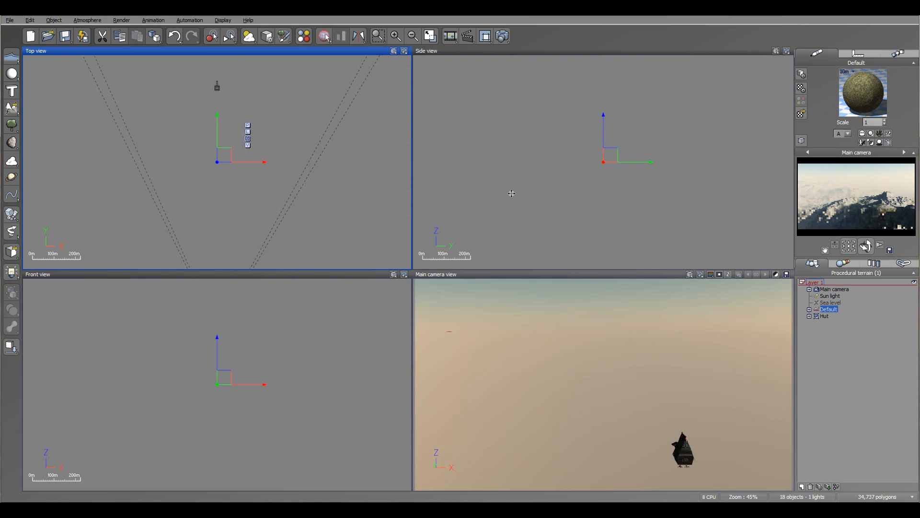
# Render the scene in the main camera view and accept the post render options
pyautogui.click(507, 34)
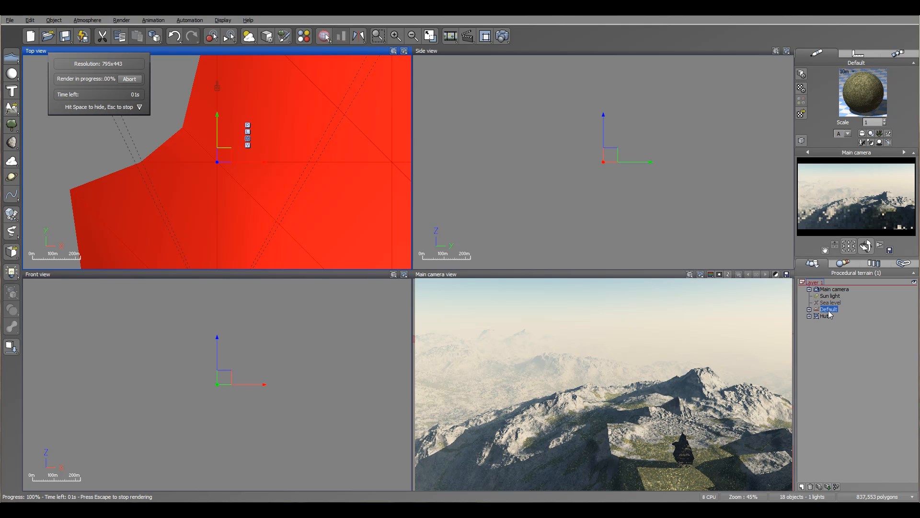
pyautogui.click(818, 274)
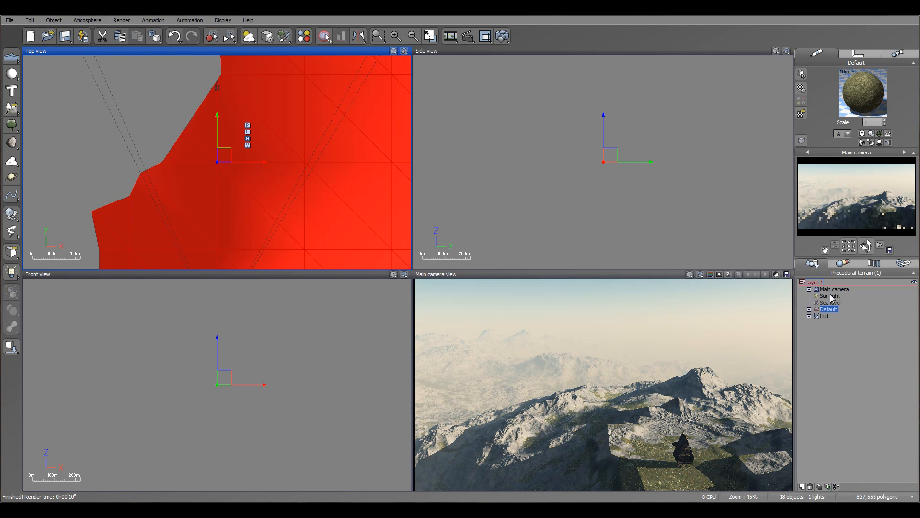
# Pull the main camera back from the terrain, raise it to a height of about 3.3 km and tilt it downward
pyautogui.click(839, 290)
pyautogui.moveTo(633, 209); pyautogui.dragTo(593, 196, button='right')
pyautogui.scroll(-10, 592, 194)
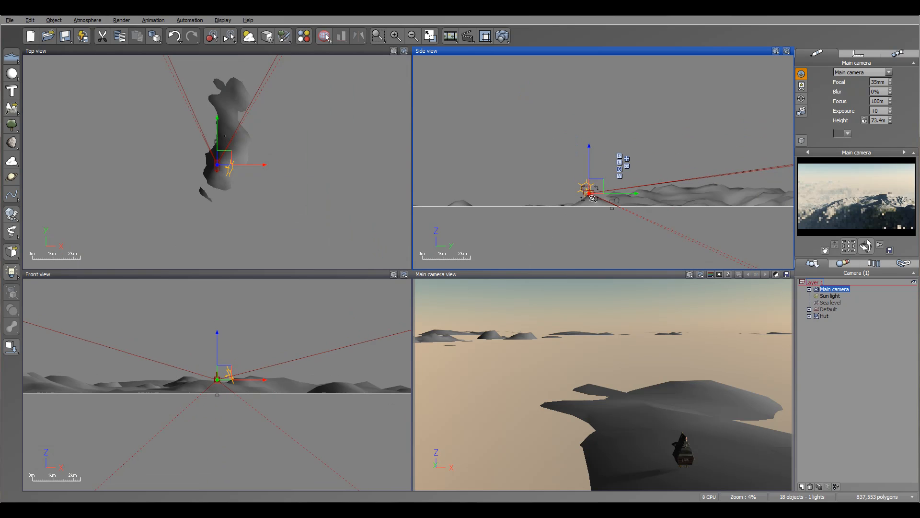
pyautogui.moveTo(591, 188); pyautogui.dragTo(460, 125)
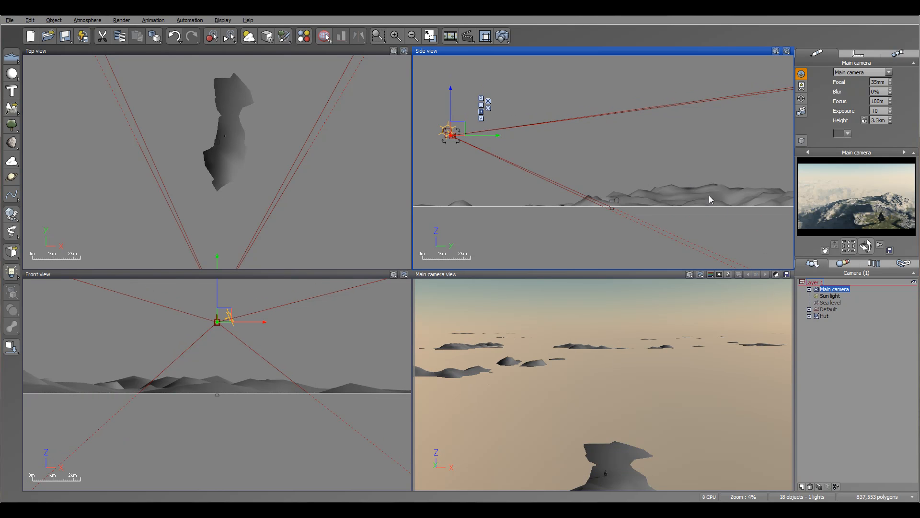
pyautogui.moveTo(866, 246); pyautogui.dragTo(866, 261)
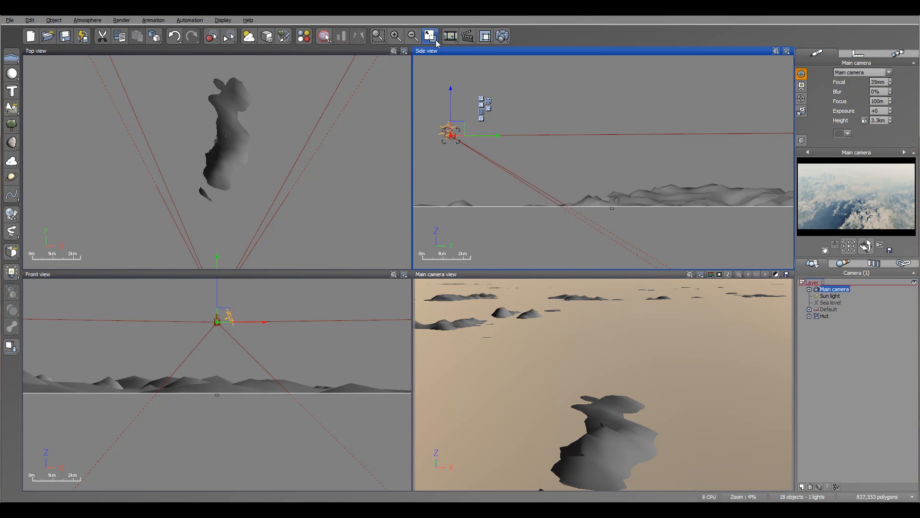
# Render the high aerial view to screen at 800x450, accept the post render options and close the render display
pyautogui.click(503, 36)
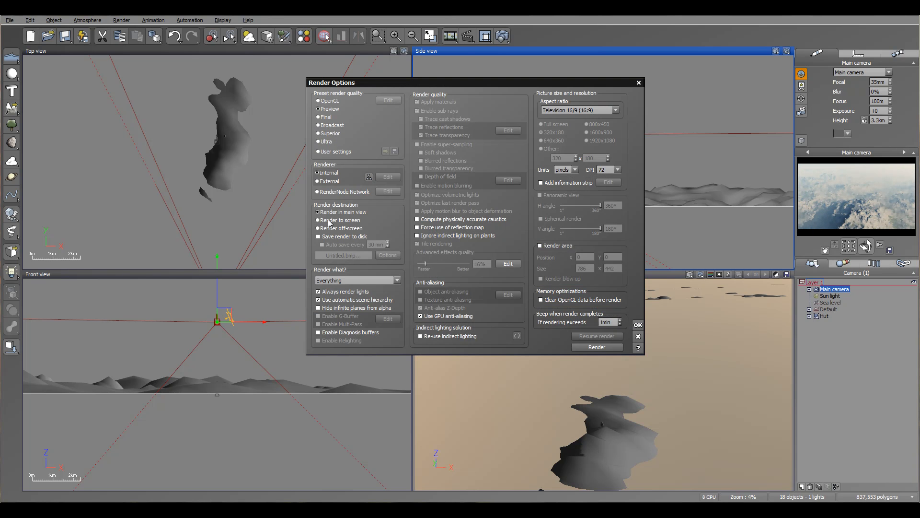
pyautogui.click(638, 325)
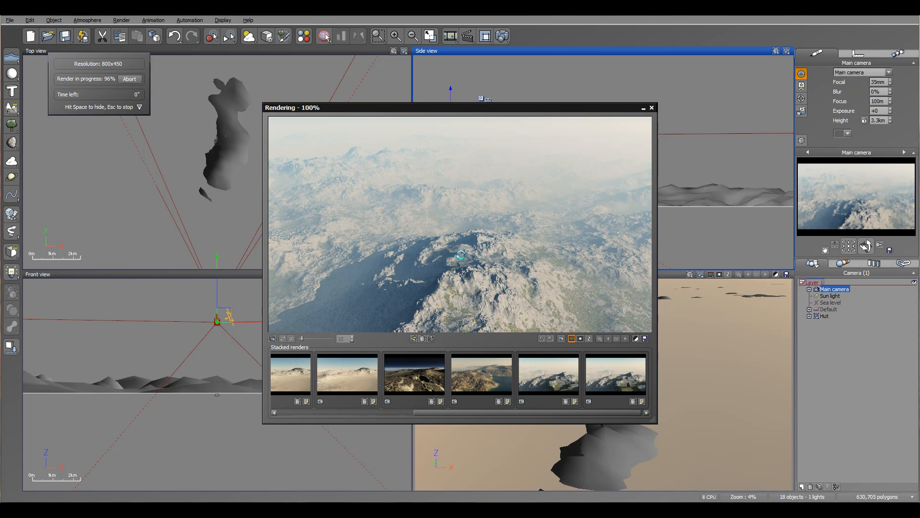
pyautogui.click(817, 274)
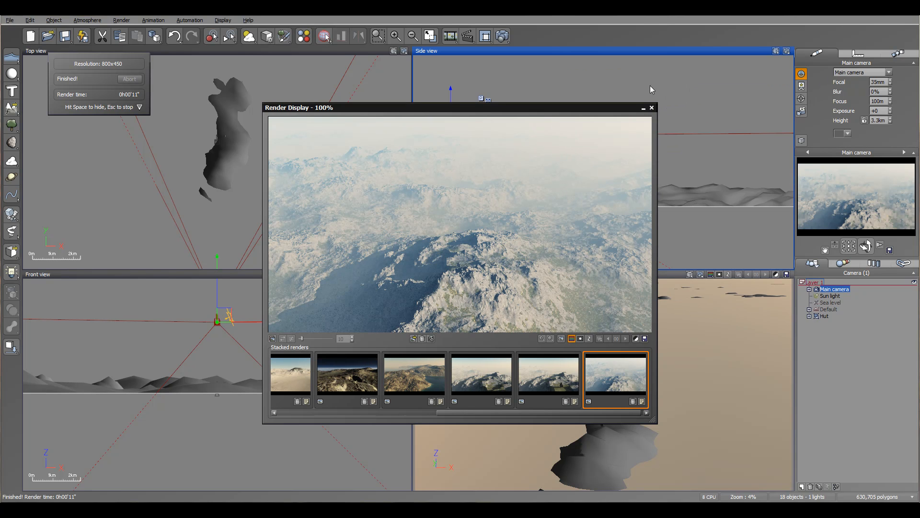
pyautogui.click(650, 108)
# Bring the main camera back down near the hut, to a height of about 190 m, and aim it toward the hut
pyautogui.moveTo(661, 145)
pyautogui.mouseDown(button='right')
pyautogui.moveTo(628, 129)
pyautogui.moveTo(646, 137)
pyautogui.mouseUp(button='right')
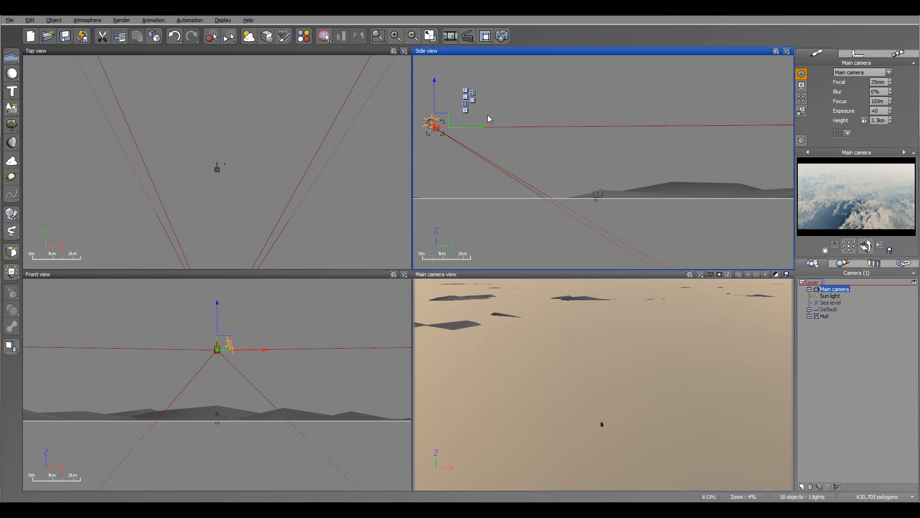
pyautogui.moveTo(446, 116); pyautogui.dragTo(586, 172)
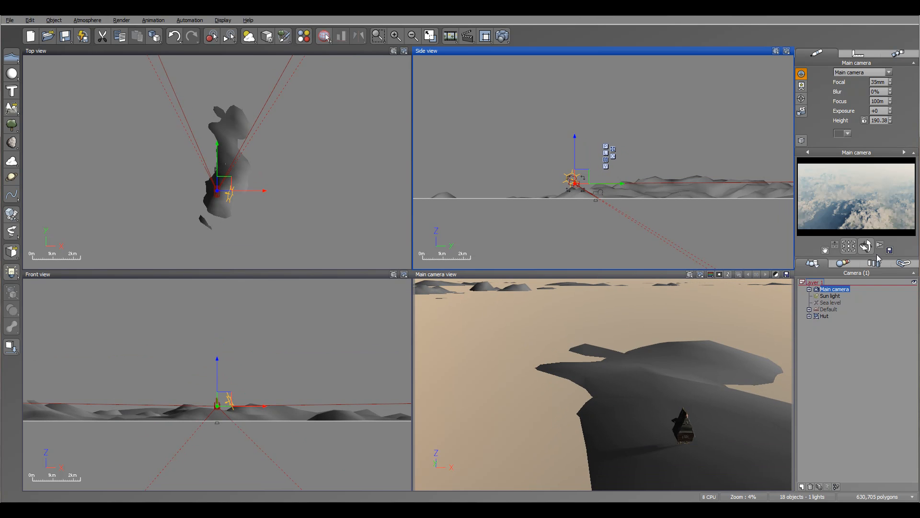
pyautogui.moveTo(866, 246); pyautogui.dragTo(873, 249)
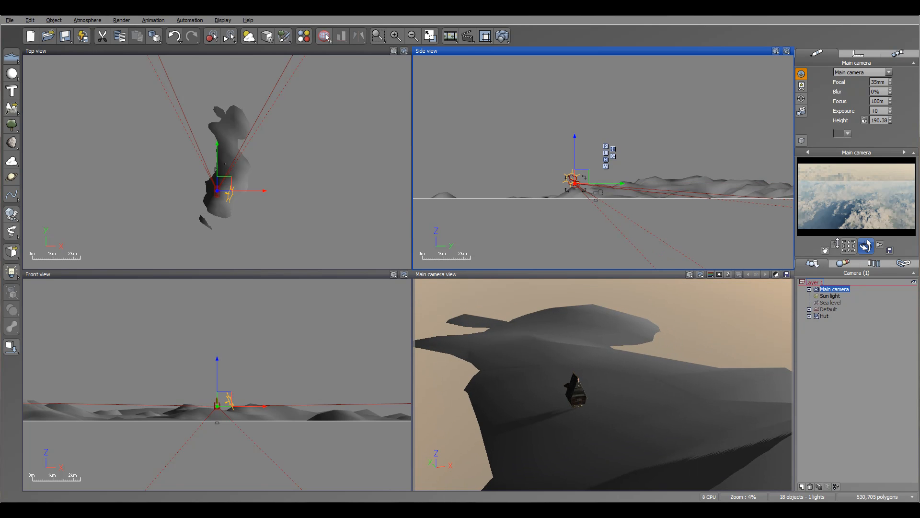
# Shift the main camera beside the landmass near the hut and rotate it to view the hut from the side
pyautogui.moveTo(235, 168); pyautogui.dragTo(300, 93, button='right')
pyautogui.scroll(10, 302, 159)
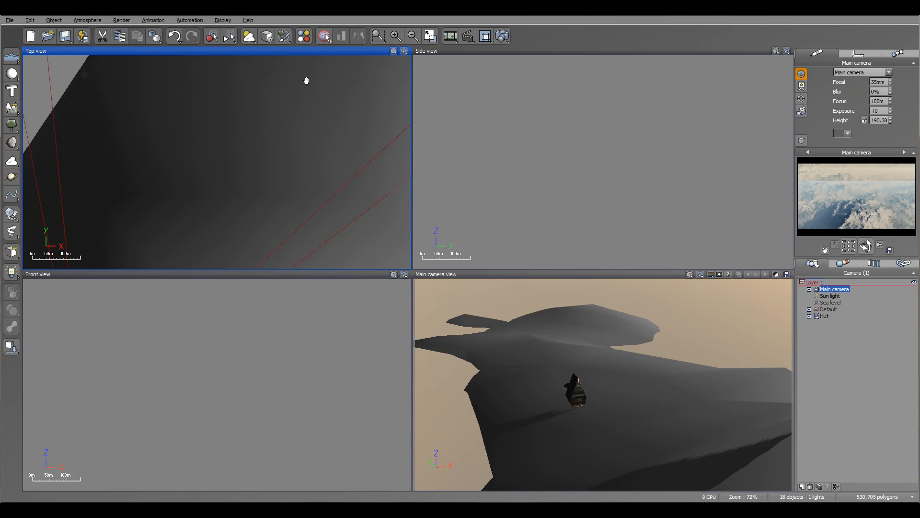
pyautogui.scroll(-5, 301, 92)
pyautogui.moveTo(292, 157); pyautogui.dragTo(228, 119, button='right')
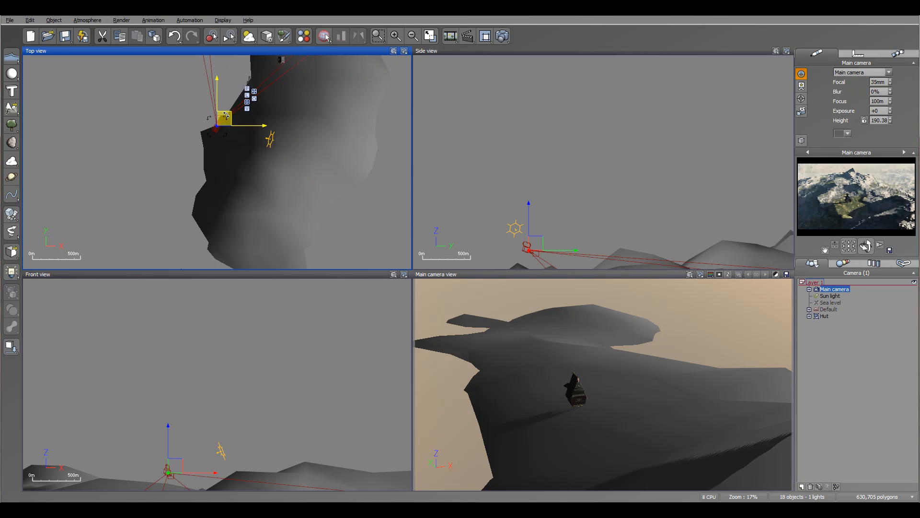
pyautogui.moveTo(227, 119); pyautogui.dragTo(230, 113)
pyautogui.moveTo(869, 248); pyautogui.dragTo(805, 243)
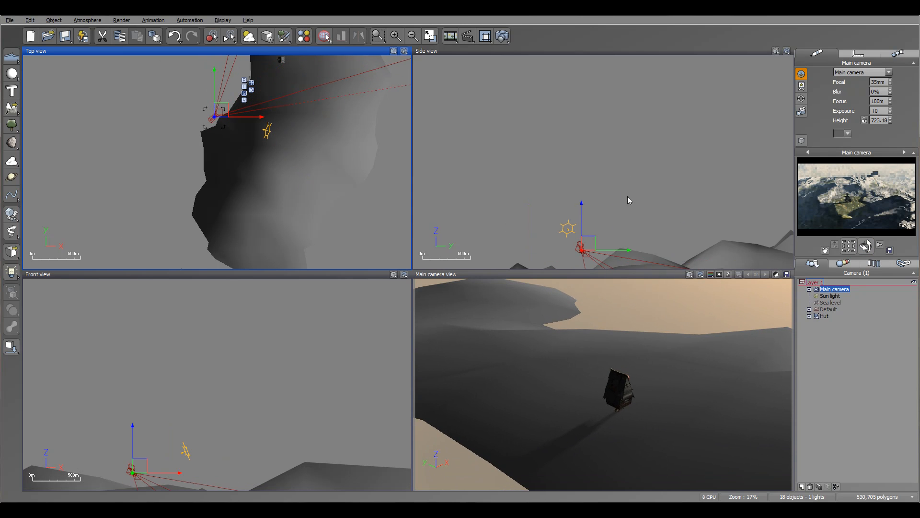
# Lower the main camera to about 431 m, move it closer to the hut and rotate it to frame the hut
pyautogui.moveTo(624, 190); pyautogui.dragTo(584, 102, button='right')
pyautogui.moveTo(547, 156); pyautogui.dragTo(575, 186)
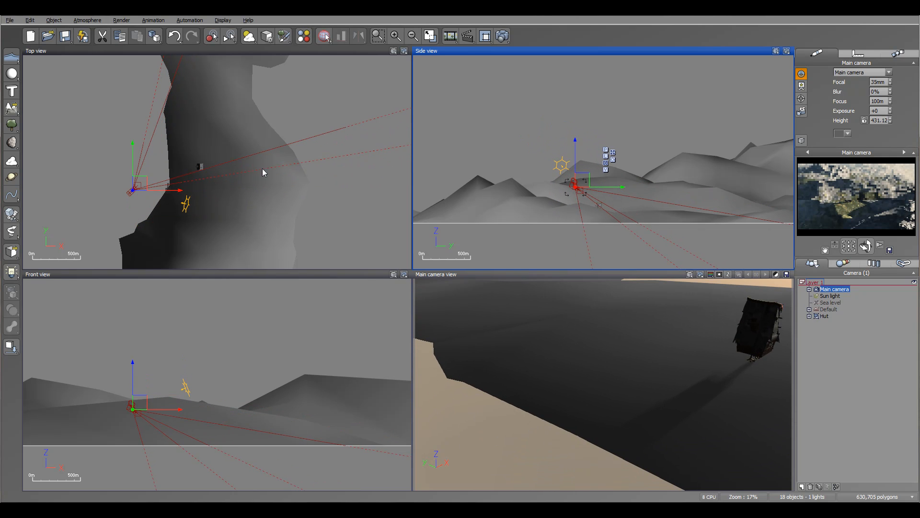
pyautogui.moveTo(166, 190); pyautogui.dragTo(171, 186)
pyautogui.moveTo(867, 247); pyautogui.dragTo(872, 246)
# Render the close-up of the hut to screen, accept the post render options and close the render display
pyautogui.click(507, 39)
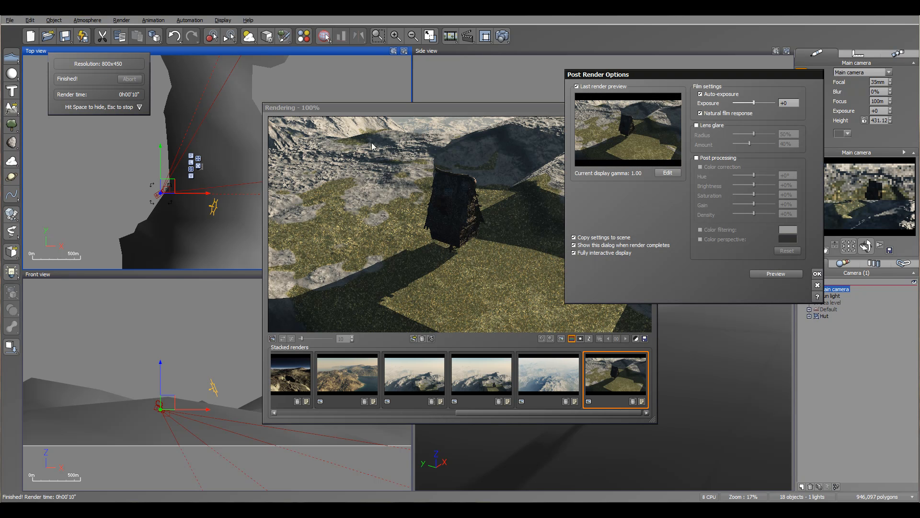
pyautogui.click(817, 274)
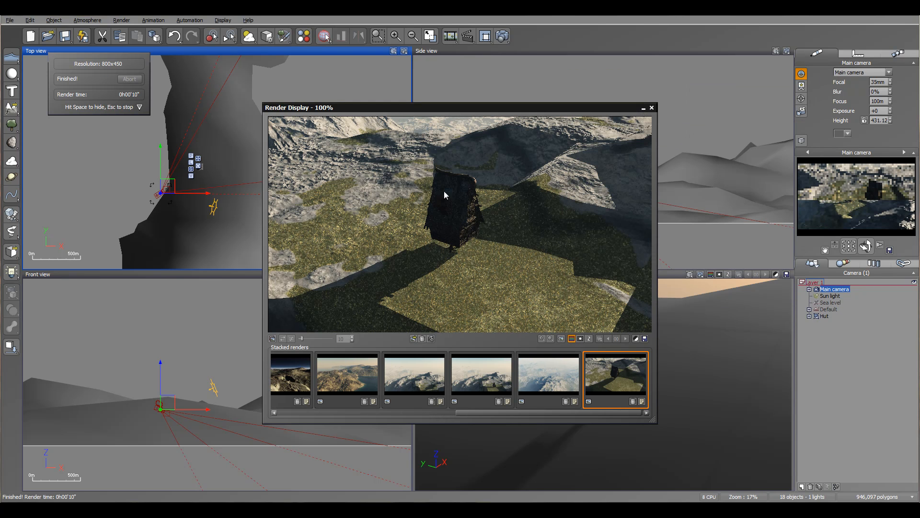
pyautogui.click(652, 107)
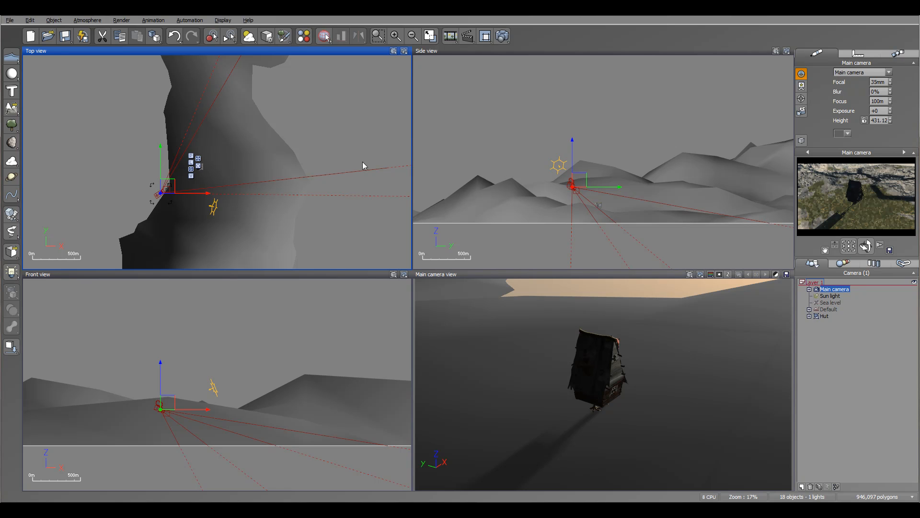
# Move the main camera back from the hut, raise it to about 1.1 km and tilt it up toward the horizon
pyautogui.moveTo(276, 136); pyautogui.dragTo(287, 81, button='right')
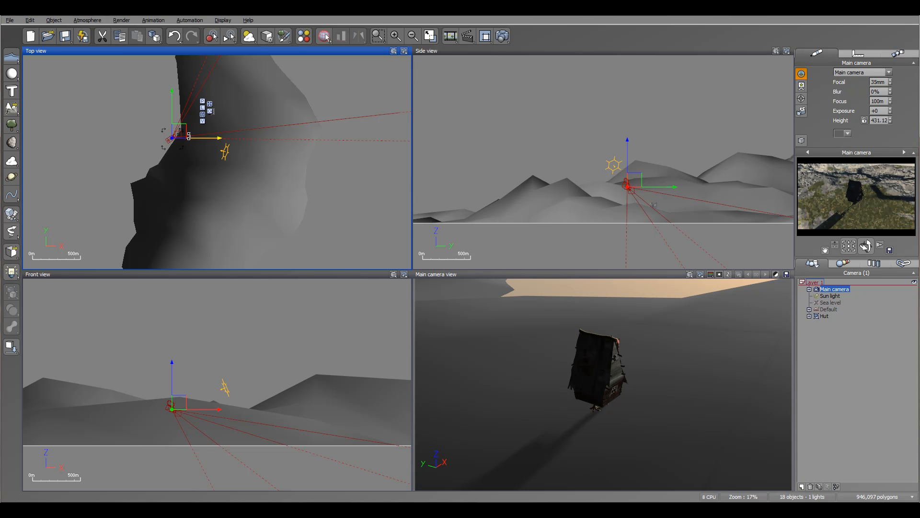
pyautogui.moveTo(636, 175); pyautogui.dragTo(509, 94)
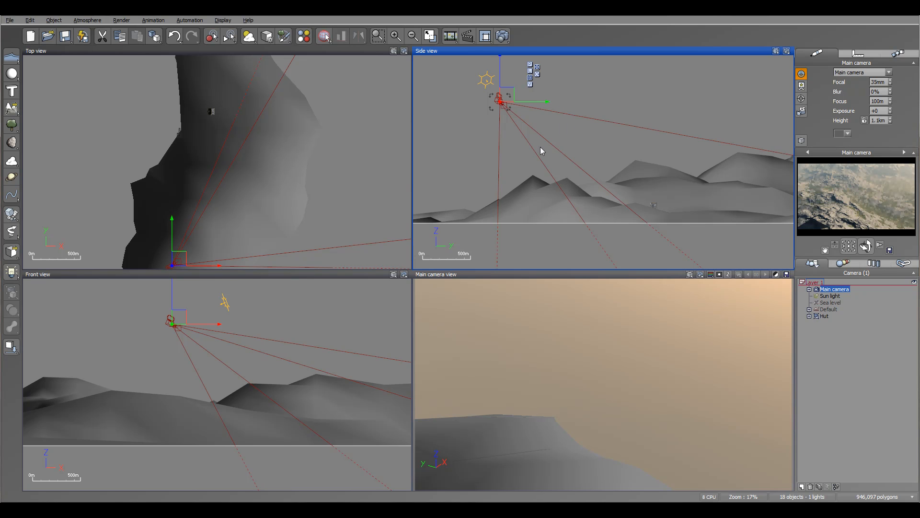
pyautogui.moveTo(865, 247)
pyautogui.mouseDown()
pyautogui.moveTo(866, 224)
pyautogui.moveTo(867, 247)
pyautogui.mouseUp()
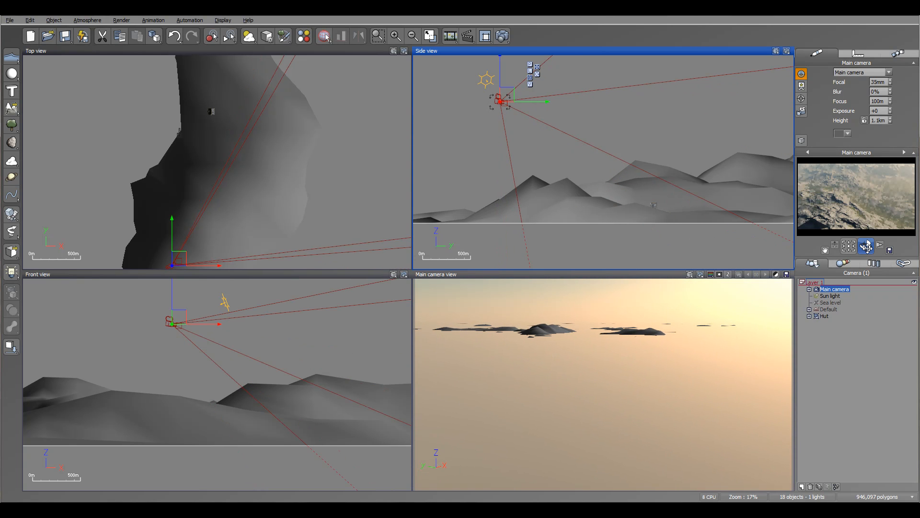